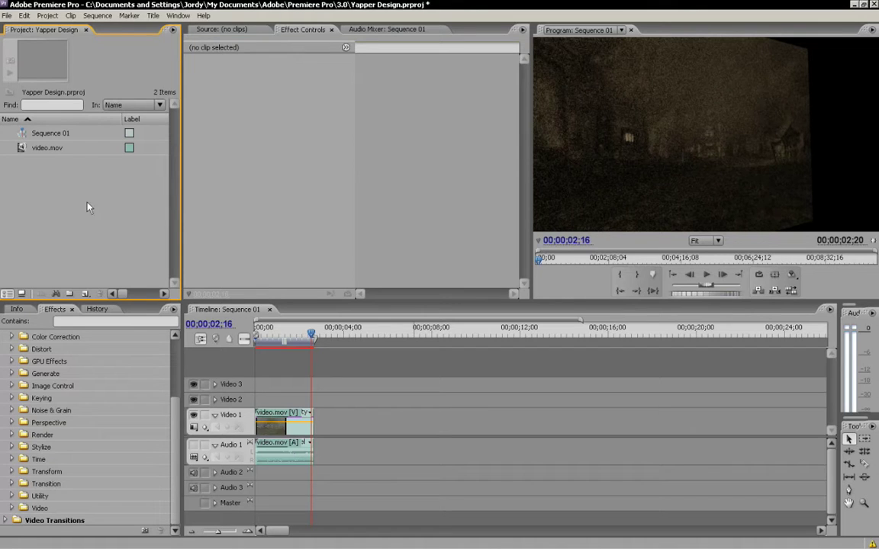
Step: Select the video.mov clip to show its Brightness & Contrast, Tint, Noise and Basic 3D effects, then scrub the sequence start
click(257, 330)
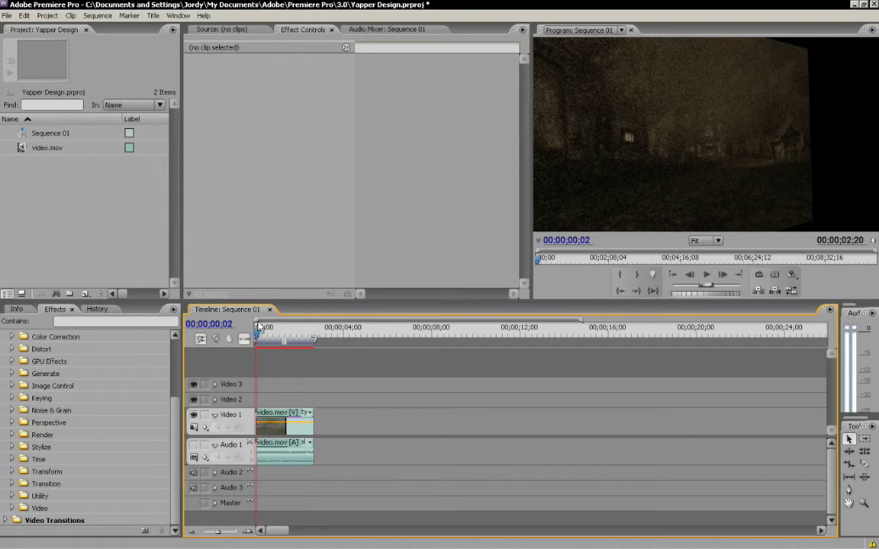
click(298, 433)
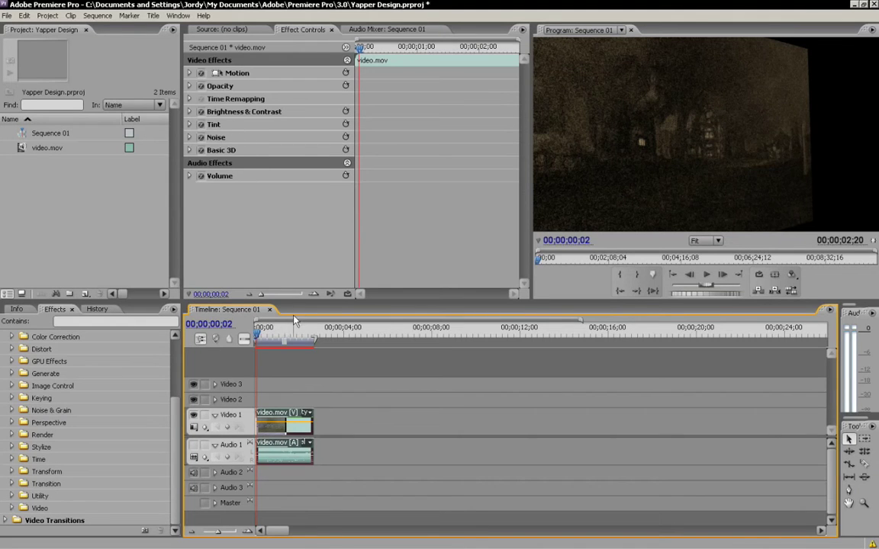
mouse_move(258, 337)
mouse_down()
mouse_move(311, 338)
mouse_move(259, 338)
mouse_up()
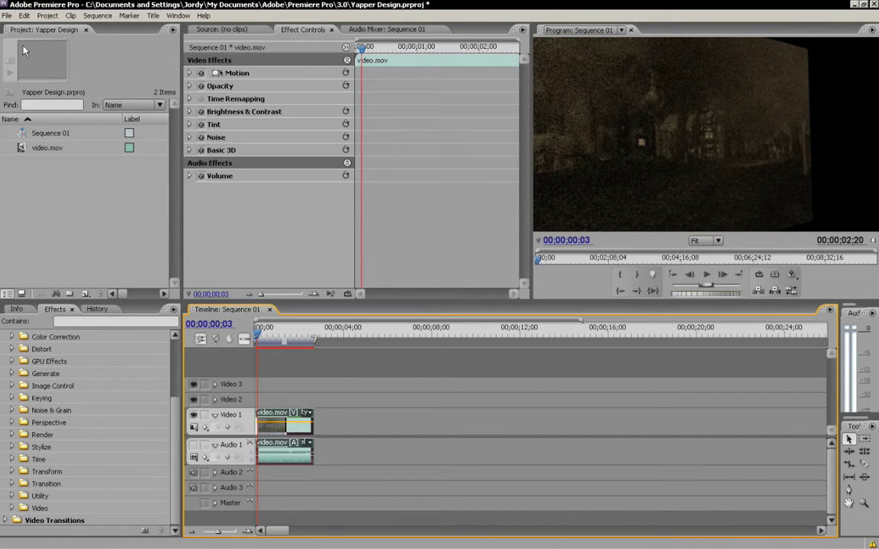
Step: Show the File > Export submenu listing Movie, Frame, Audio and Adobe Media Encoder
click(9, 16)
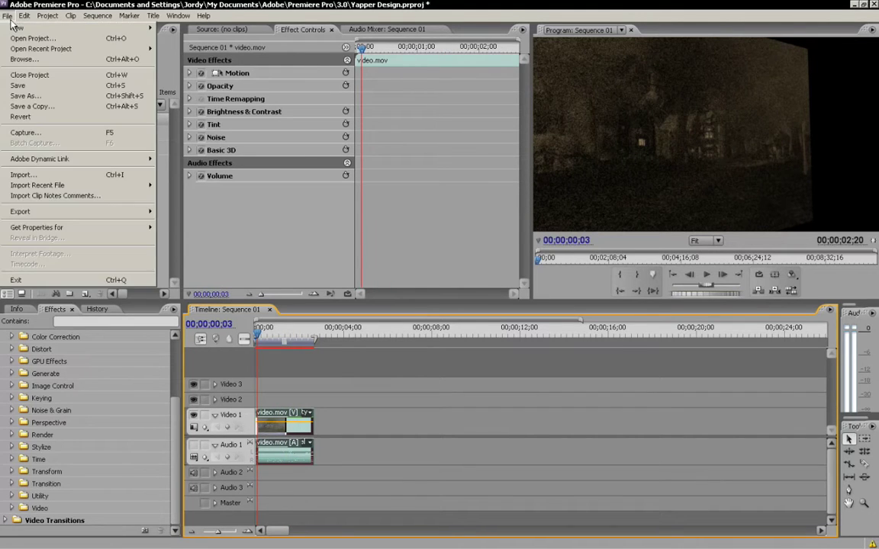
mouse_move(66, 216)
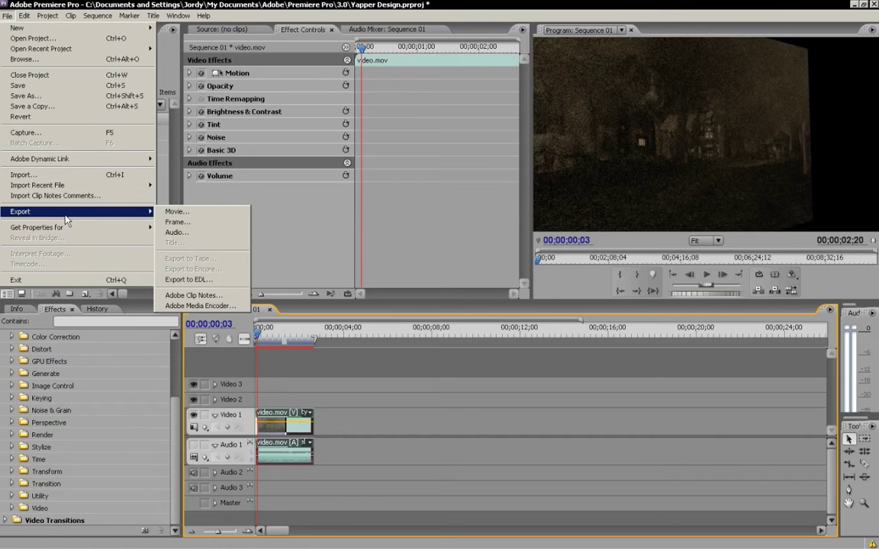
Step: Open the Adobe Media Encoder export settings (QuickTime H.264, 1280x720) and preview the output at 00;00;01;05
click(242, 307)
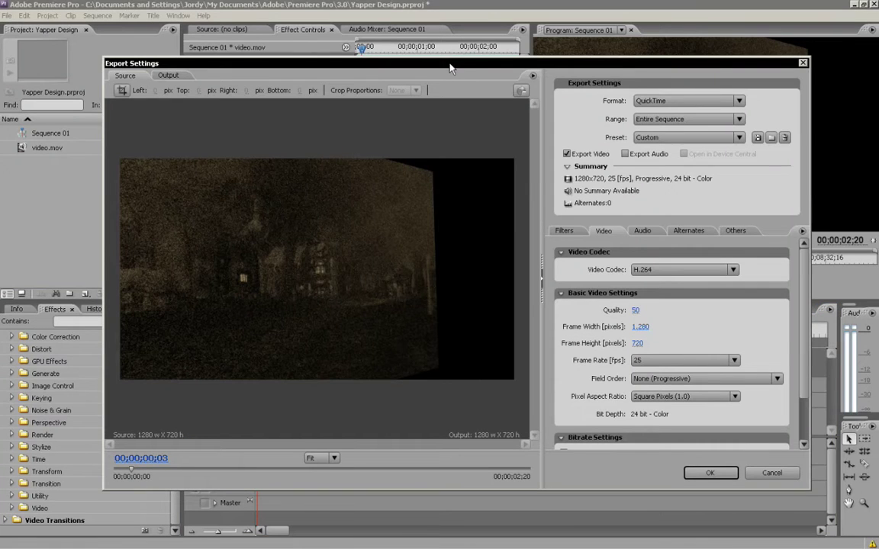
drag(407, 63, 472, 65)
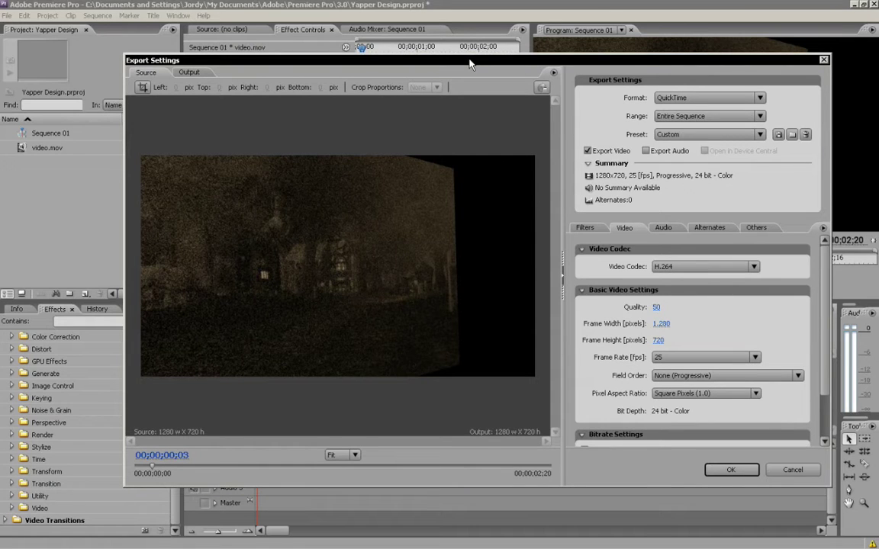
click(186, 73)
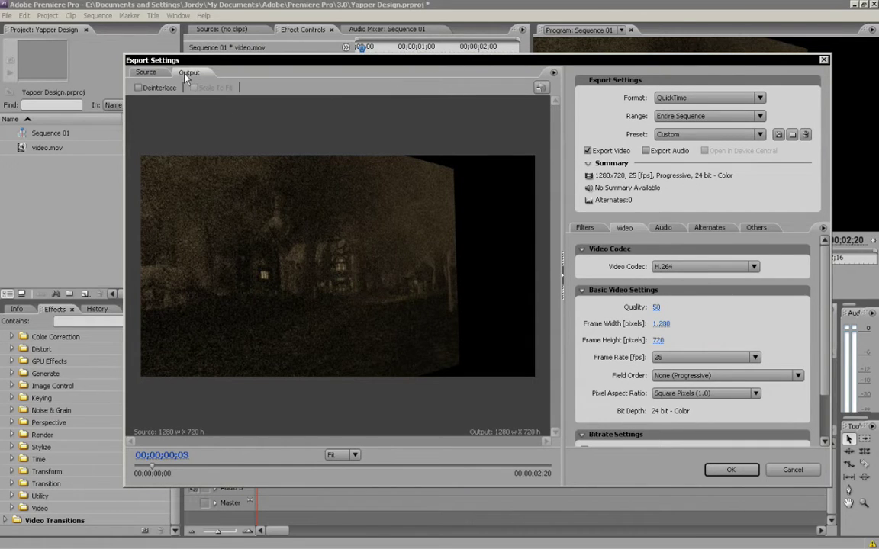
click(162, 72)
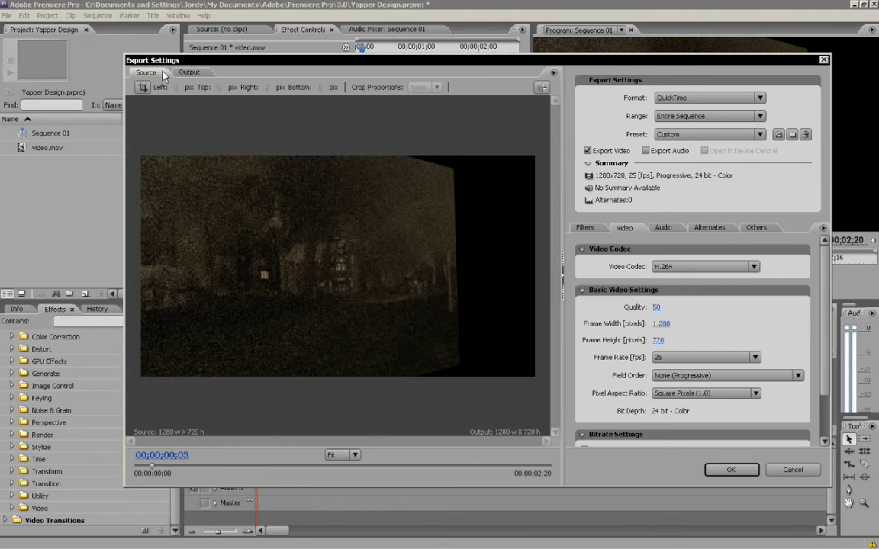
drag(150, 469, 242, 469)
click(320, 469)
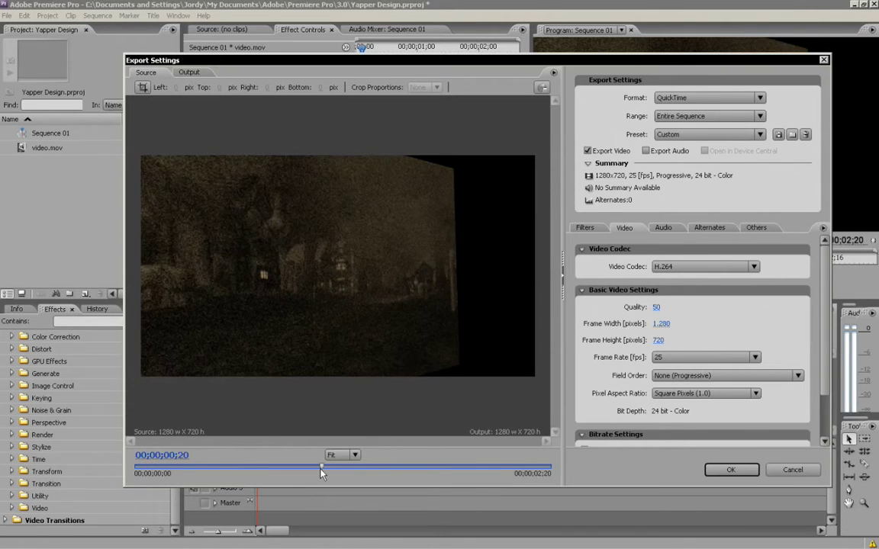
click(191, 74)
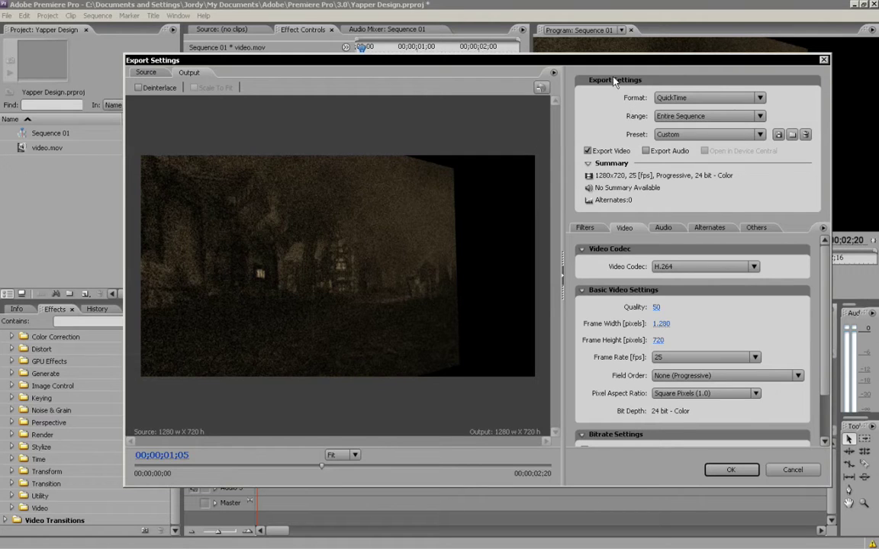
click(717, 102)
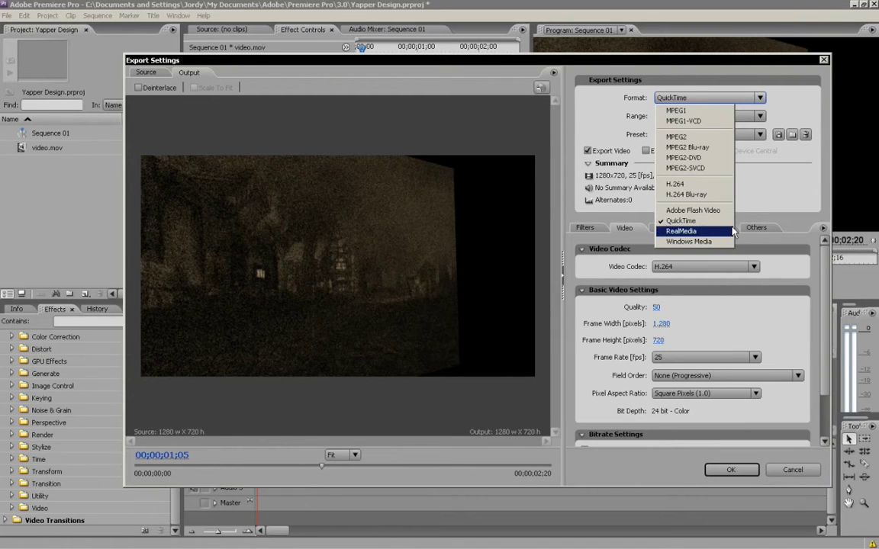
click(726, 222)
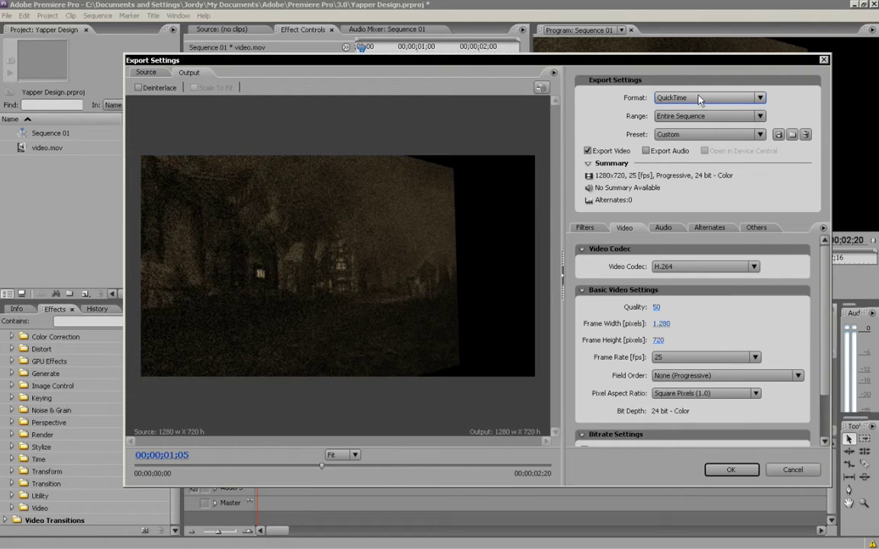
click(735, 122)
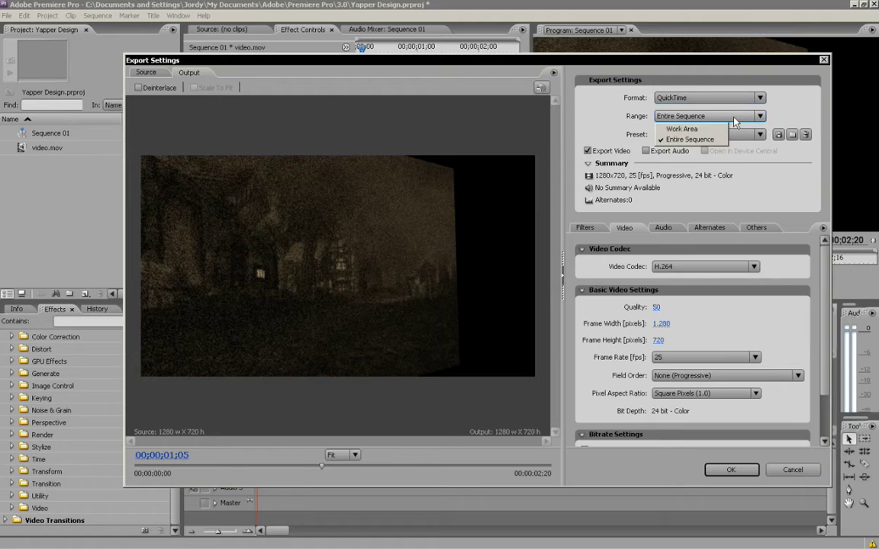
click(697, 140)
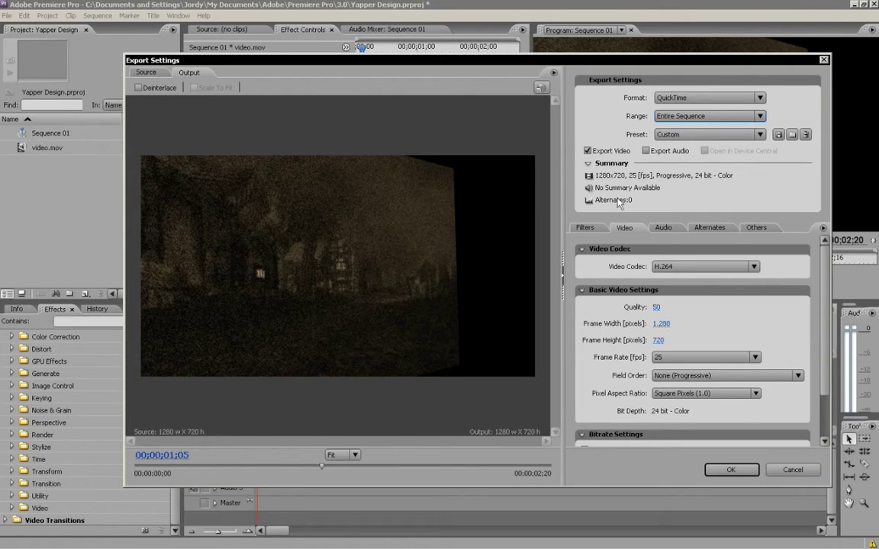
Step: Apply the HDTV 720p 24 export preset so the frame rate becomes 24 fps
click(680, 135)
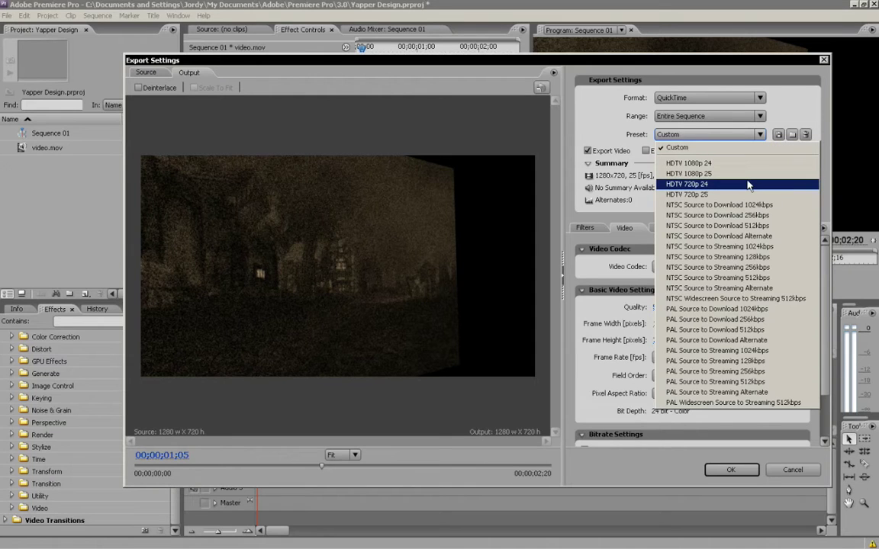
key(Up)
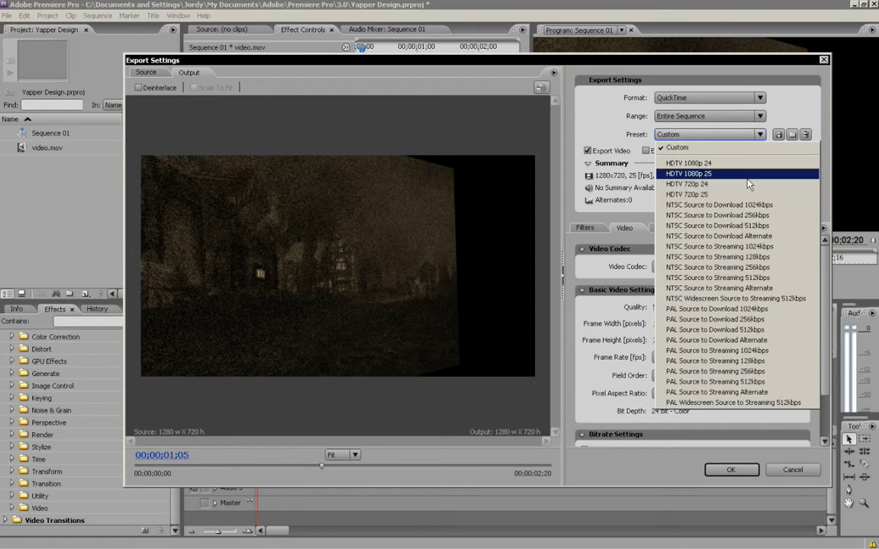
click(709, 186)
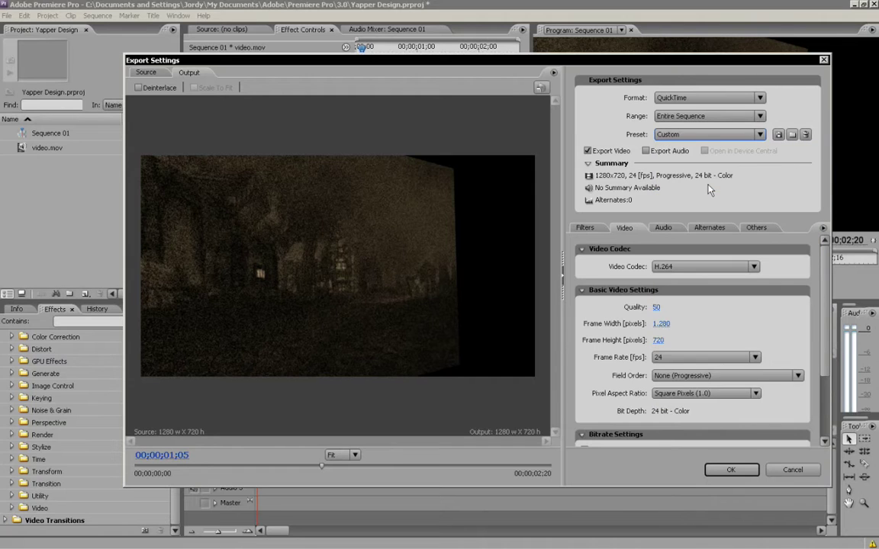
click(720, 135)
click(593, 229)
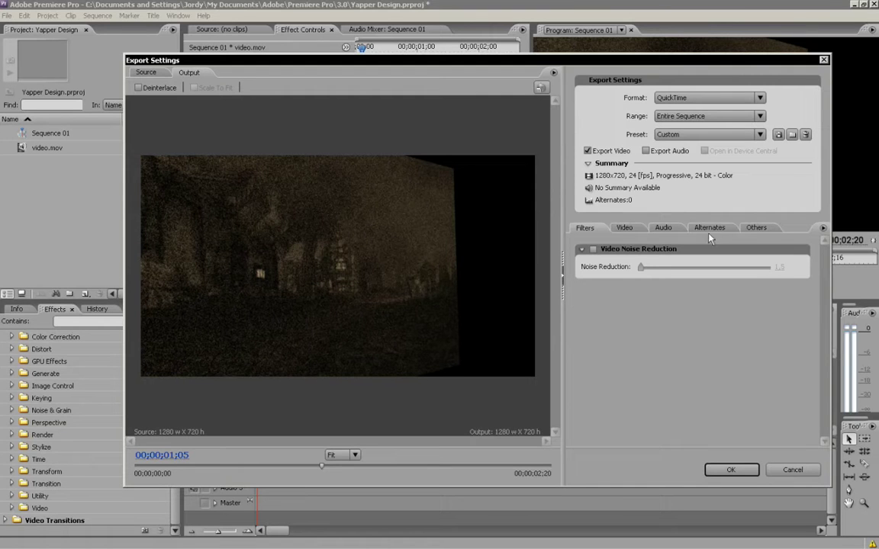
click(629, 231)
click(663, 227)
click(709, 227)
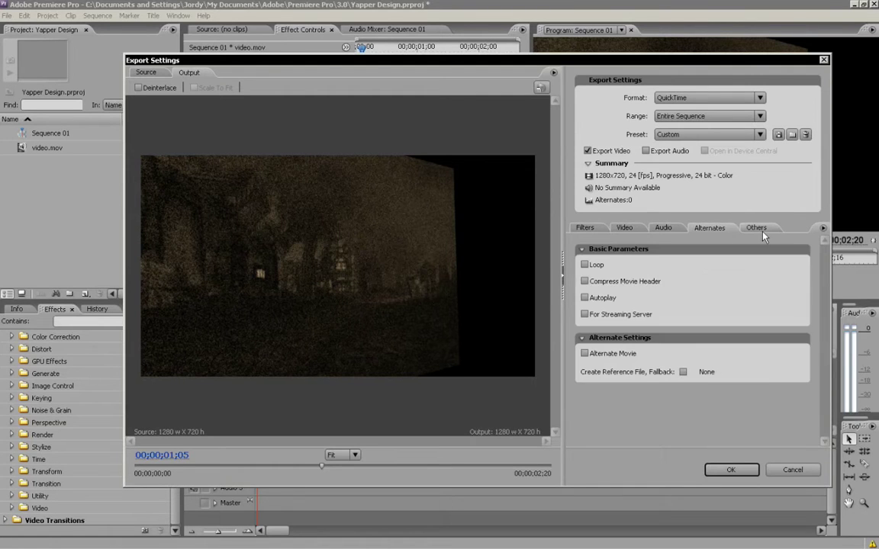
click(757, 228)
click(624, 227)
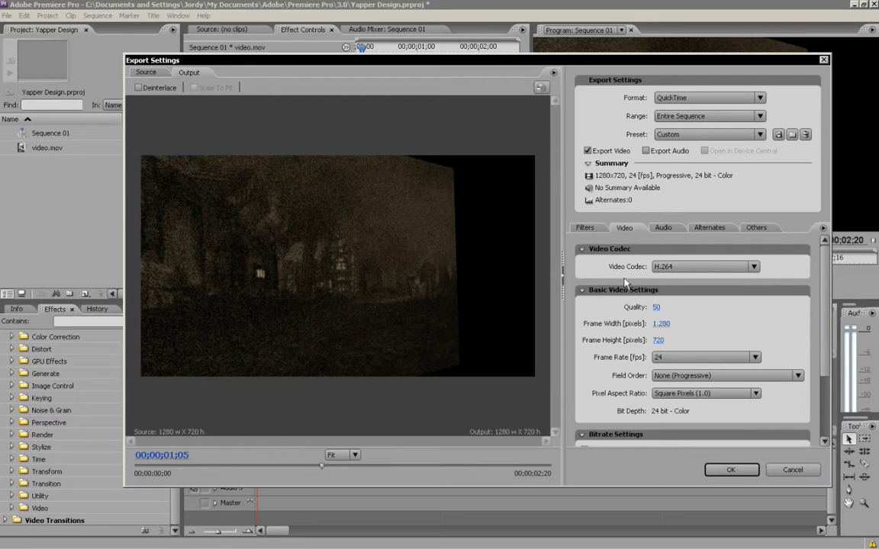
click(588, 151)
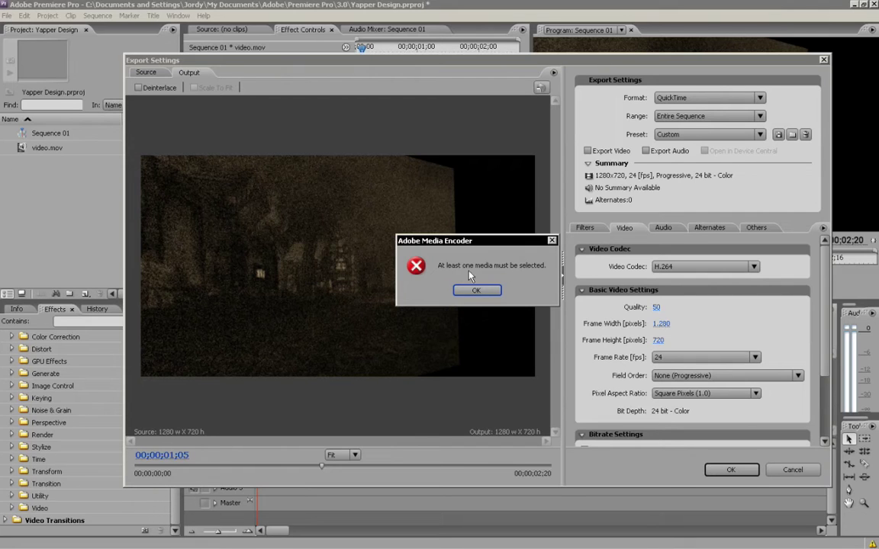
click(476, 290)
click(587, 151)
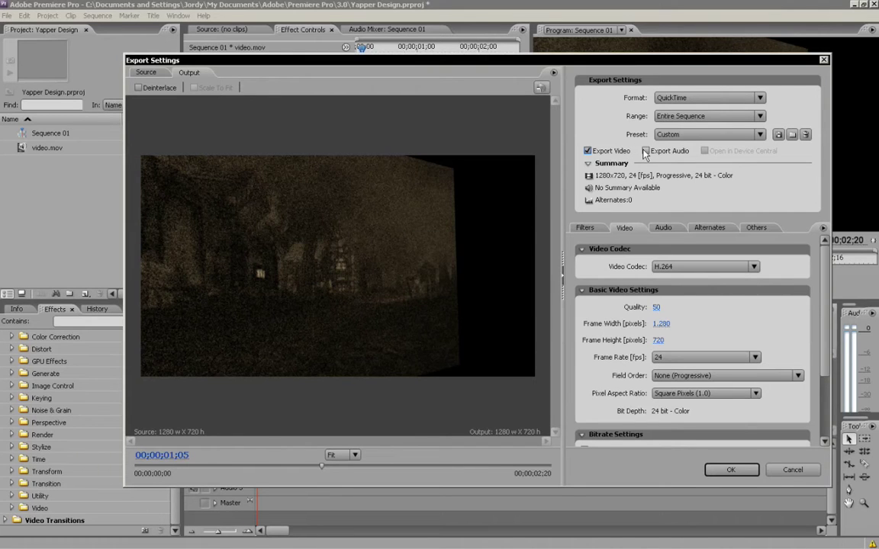
click(645, 151)
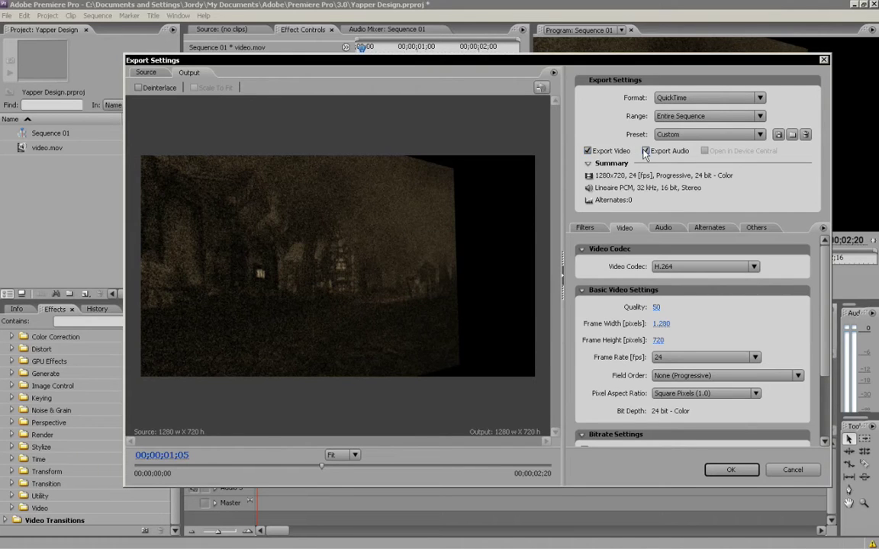
click(588, 151)
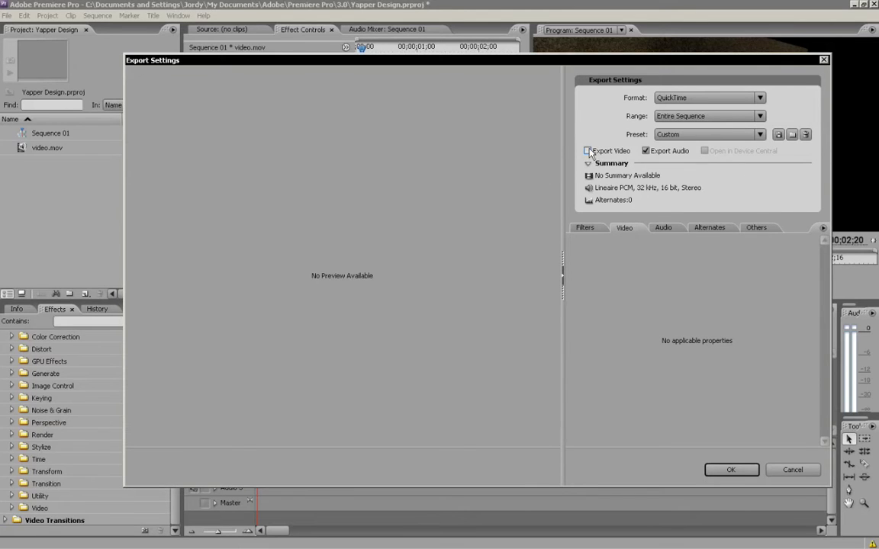
click(587, 151)
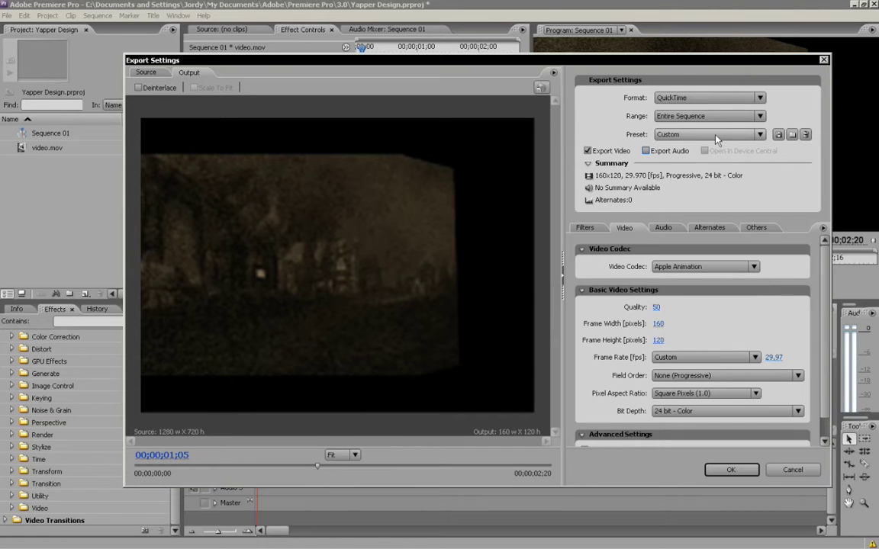
click(672, 135)
click(737, 184)
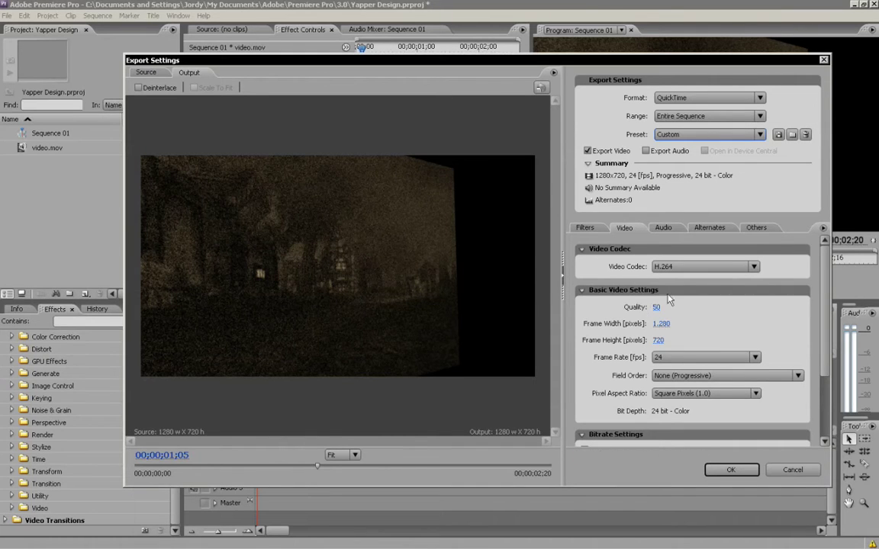
Step: Set the H.264 export quality to 100
scroll(664, 301, down, 2)
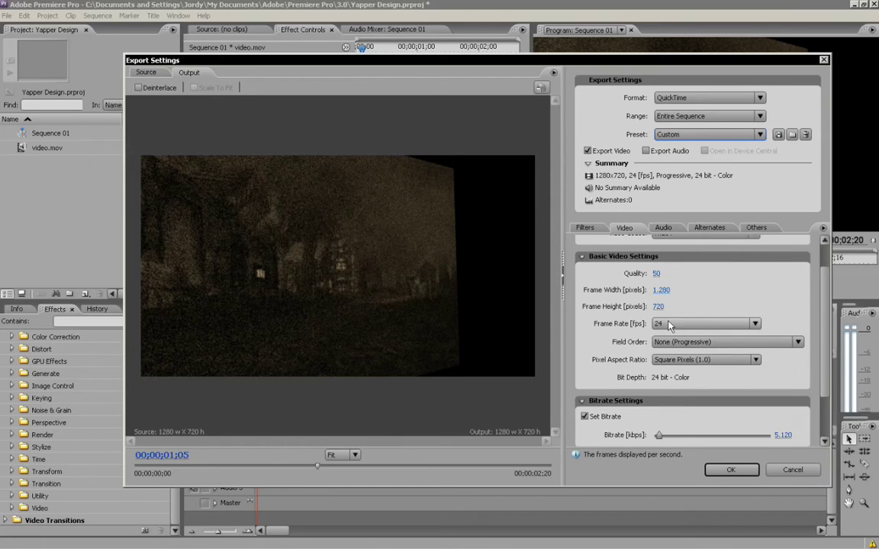
click(656, 273)
text(100)
key(Return)
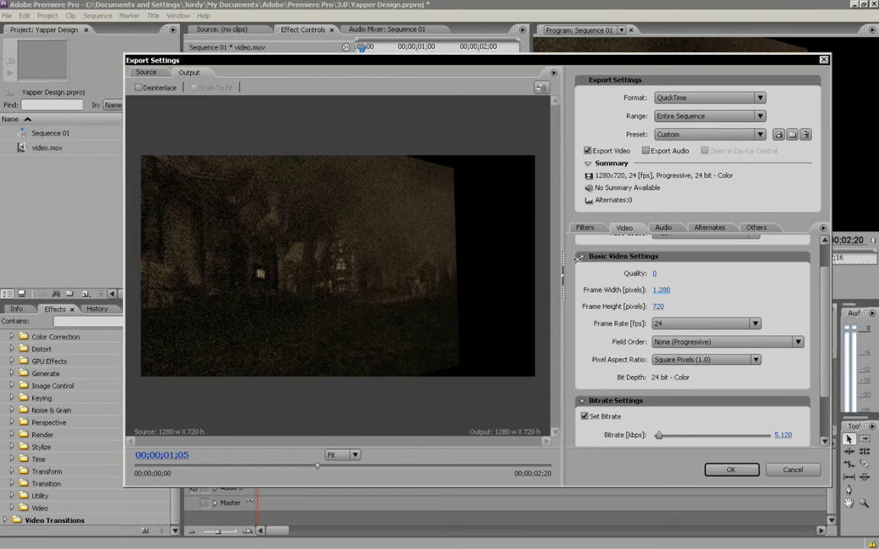
drag(660, 274, 724, 275)
Step: Restore the export frame width to 1280 after it dropped to 829
drag(661, 289, 389, 289)
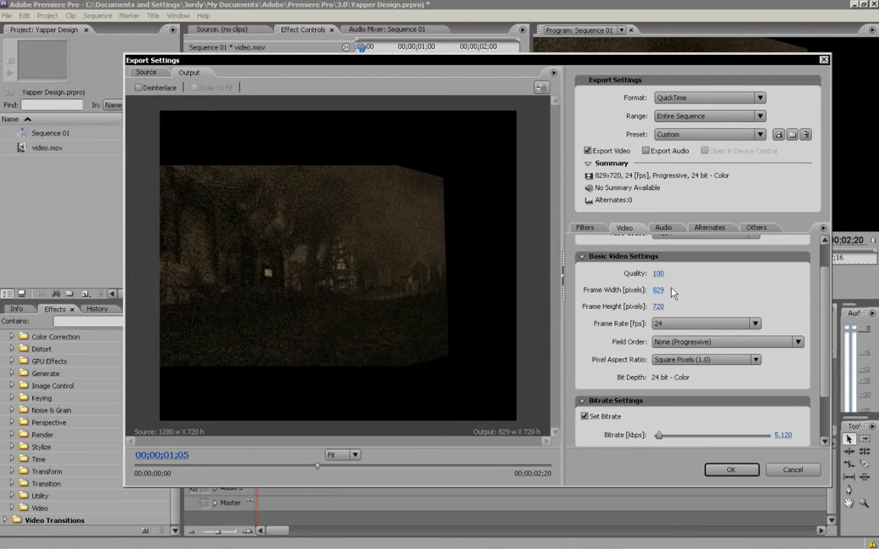
click(659, 290)
text(1280)
key(Return)
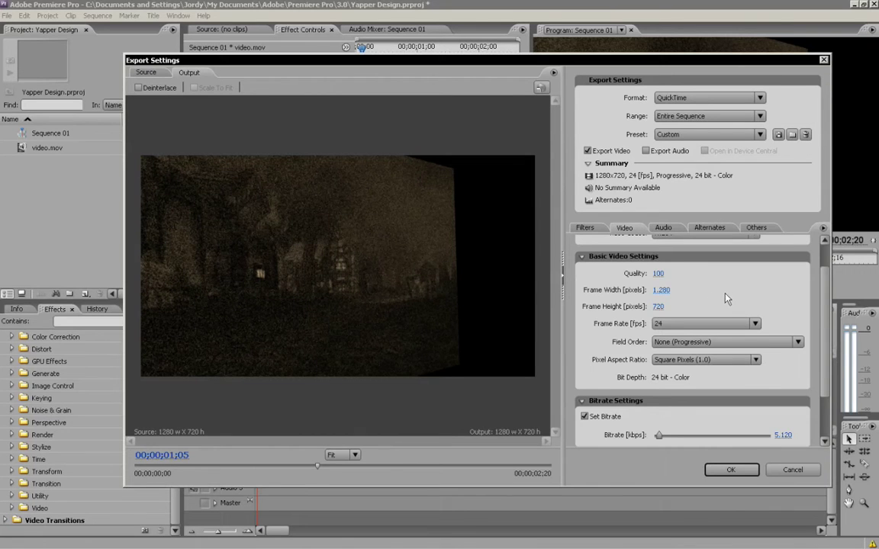
click(717, 323)
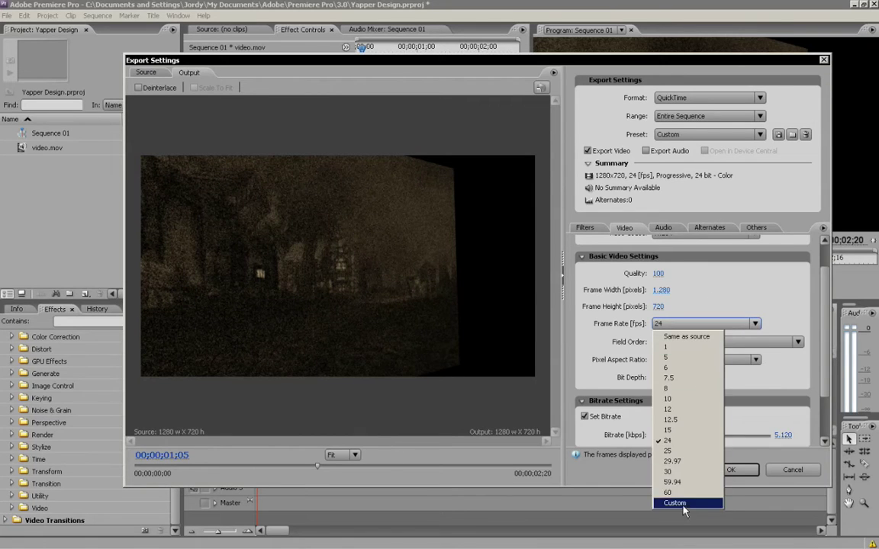
click(688, 441)
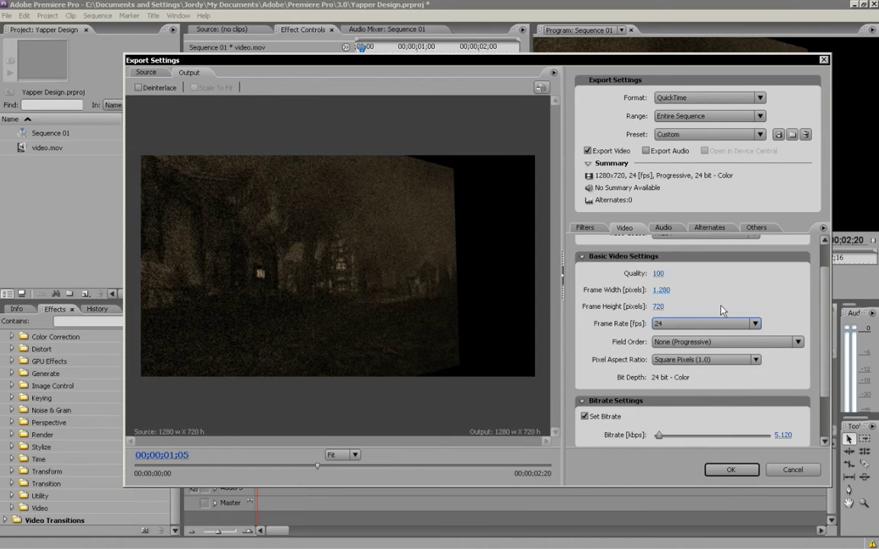
click(682, 345)
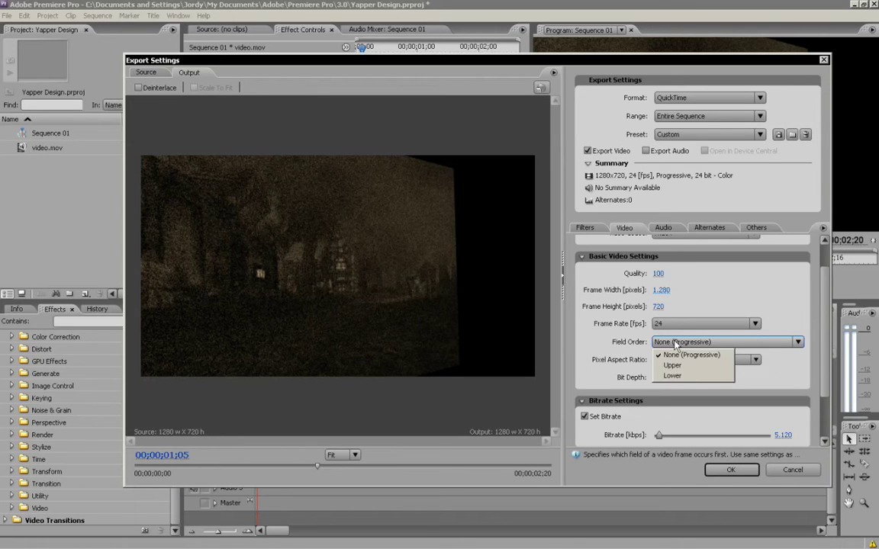
click(690, 355)
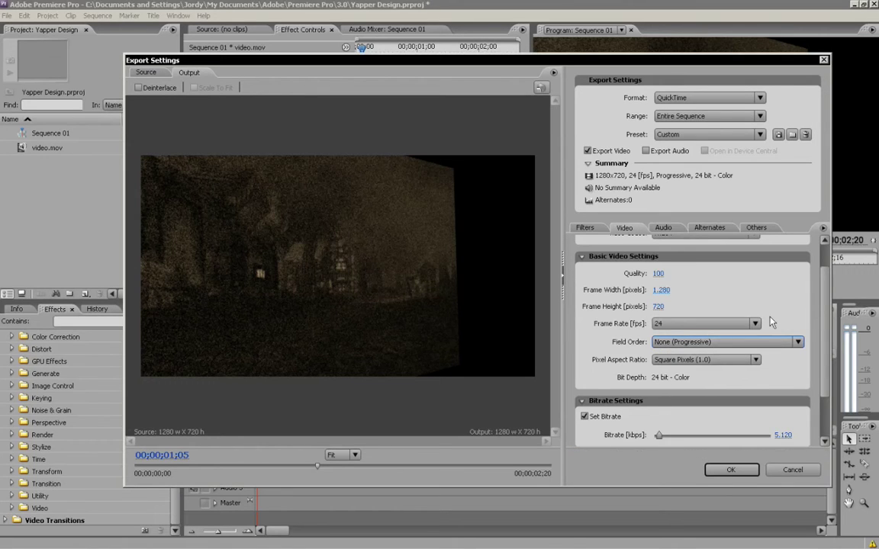
click(691, 359)
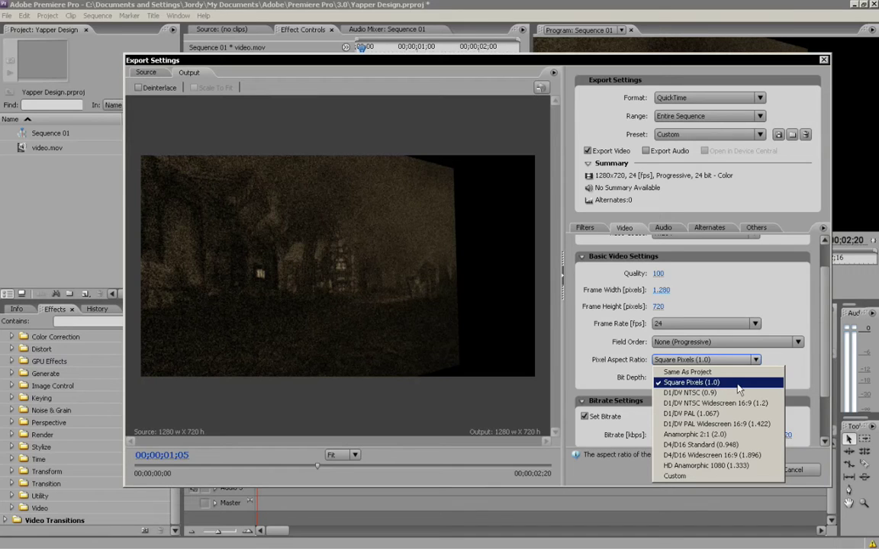
click(690, 425)
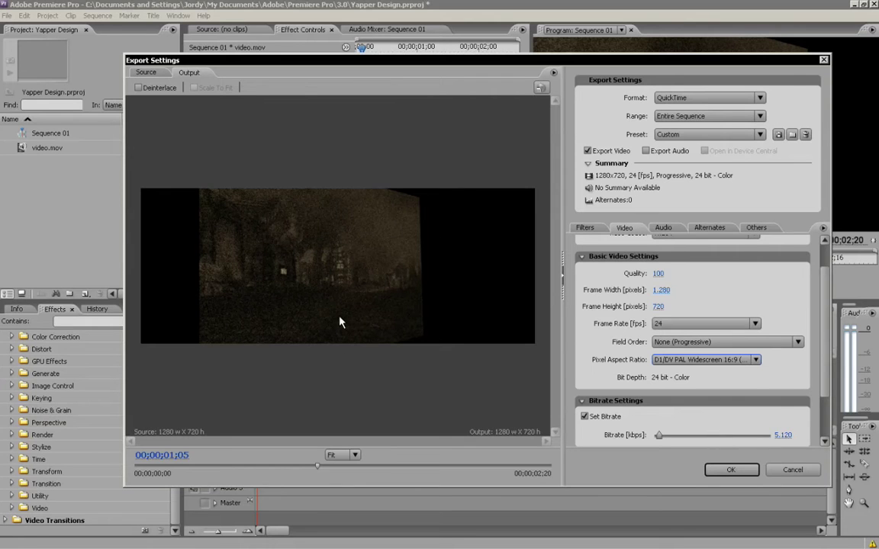
click(734, 359)
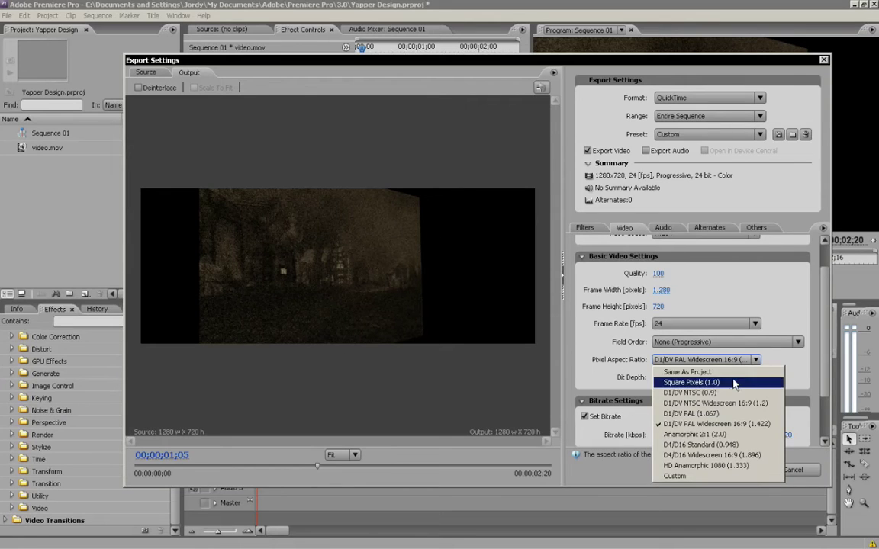
click(734, 383)
click(146, 72)
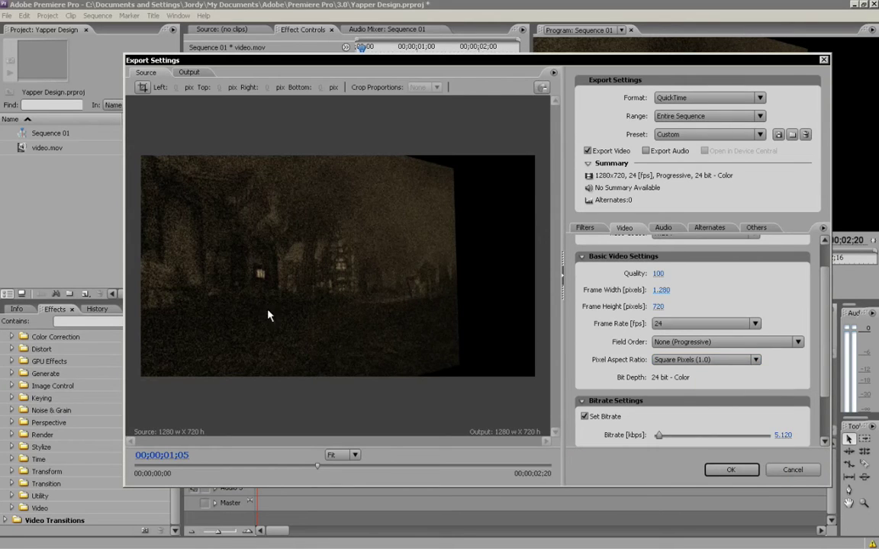
click(189, 72)
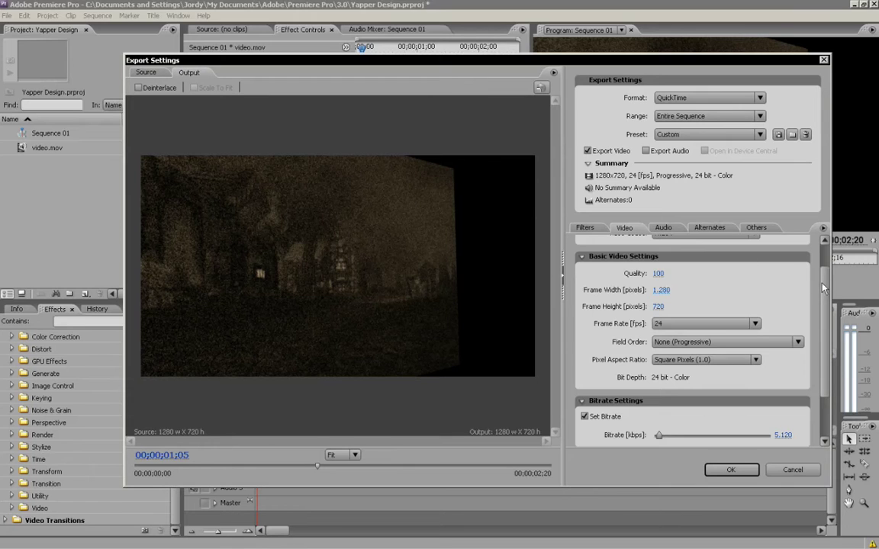
Step: Adjust the video bitrate slider until it settles at 4,878.09 kbps
scroll(823, 287, down, 3)
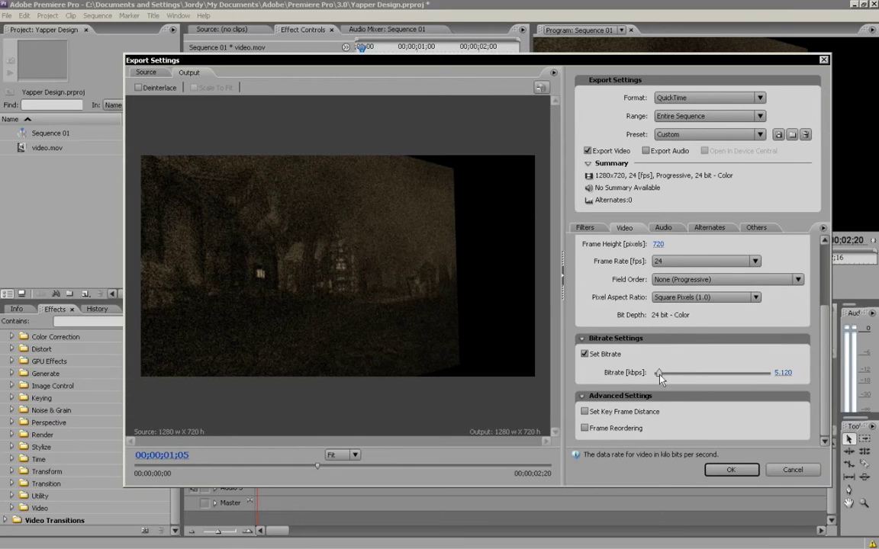
drag(660, 378, 781, 385)
drag(771, 378, 658, 381)
drag(659, 378, 660, 379)
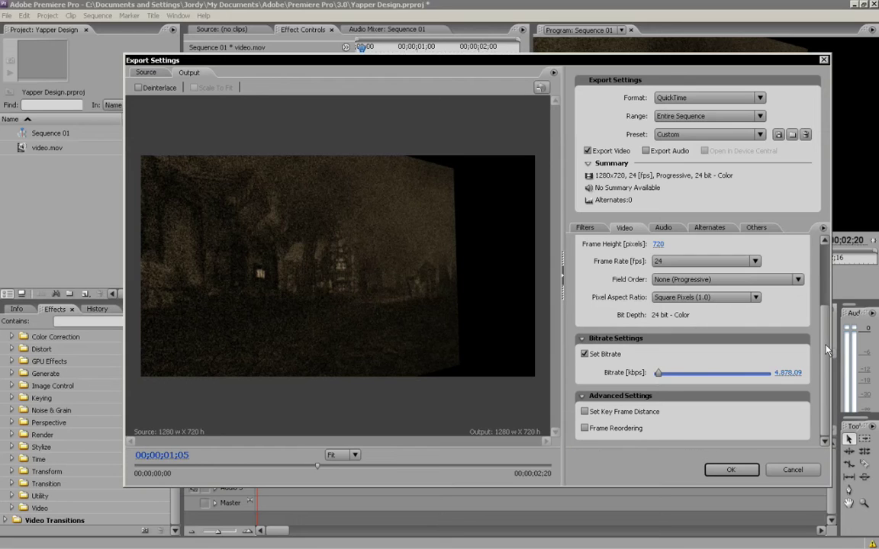
Step: Turn on audio export with the QDesign Music 2 codec
click(668, 228)
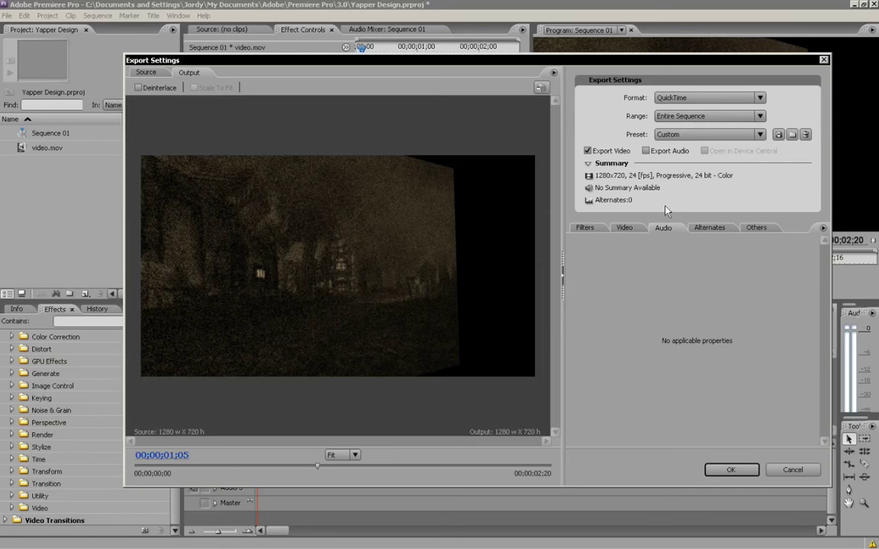
click(645, 151)
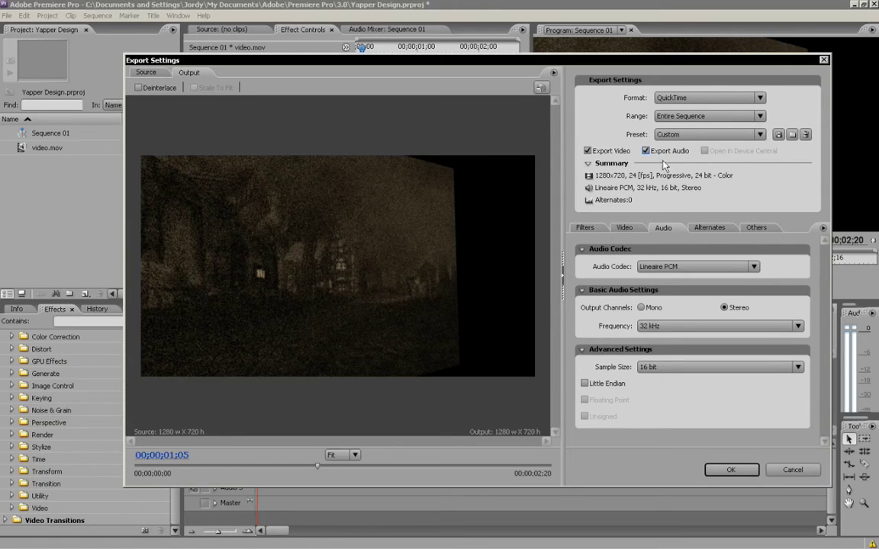
click(702, 266)
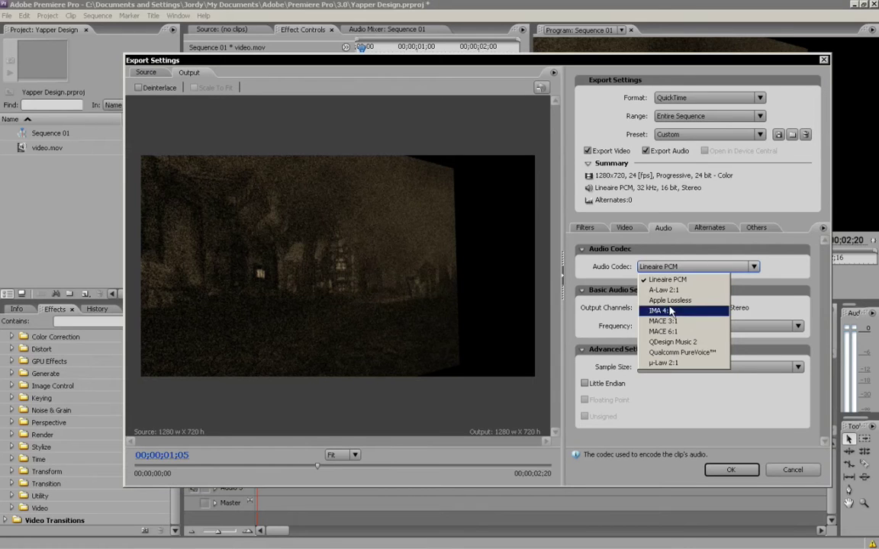
click(682, 352)
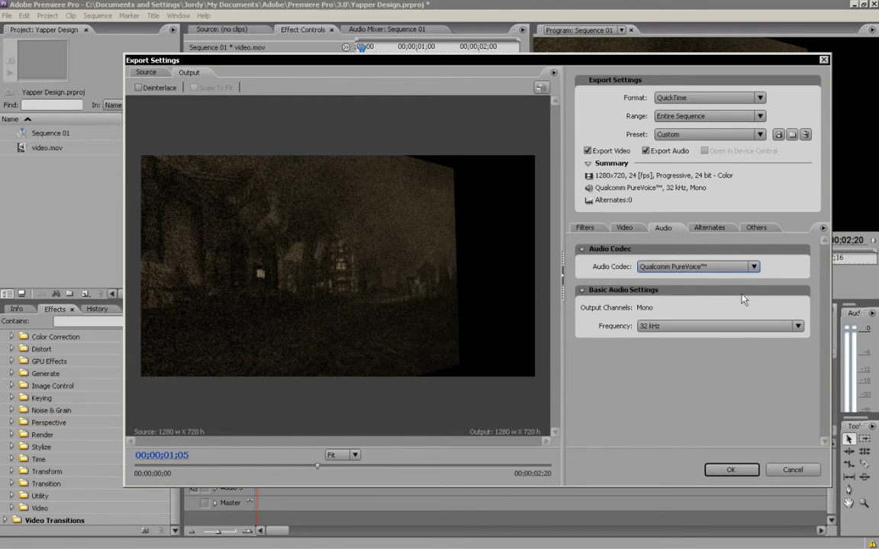
click(734, 267)
click(715, 342)
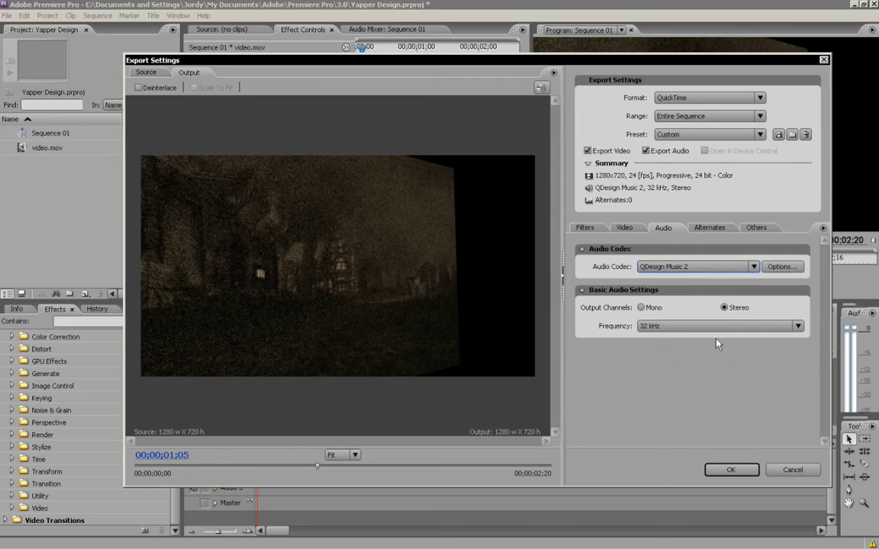
click(675, 268)
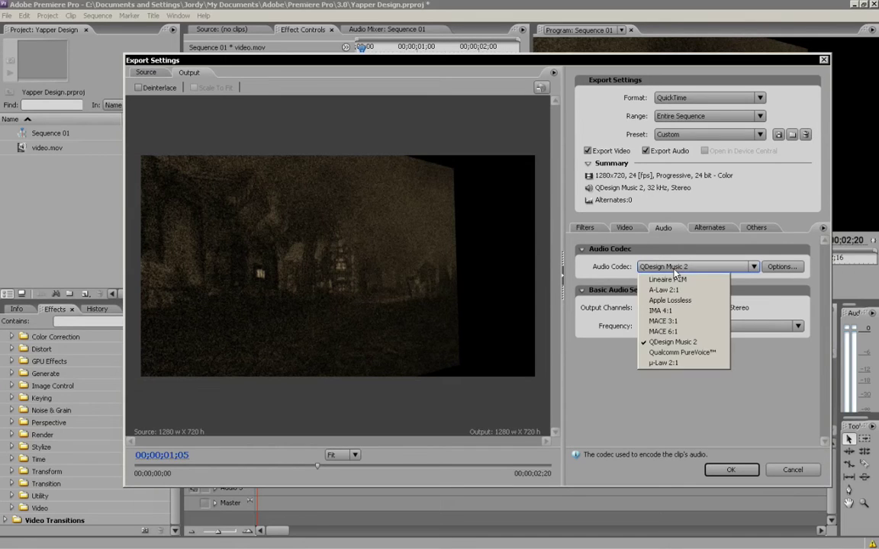
click(701, 343)
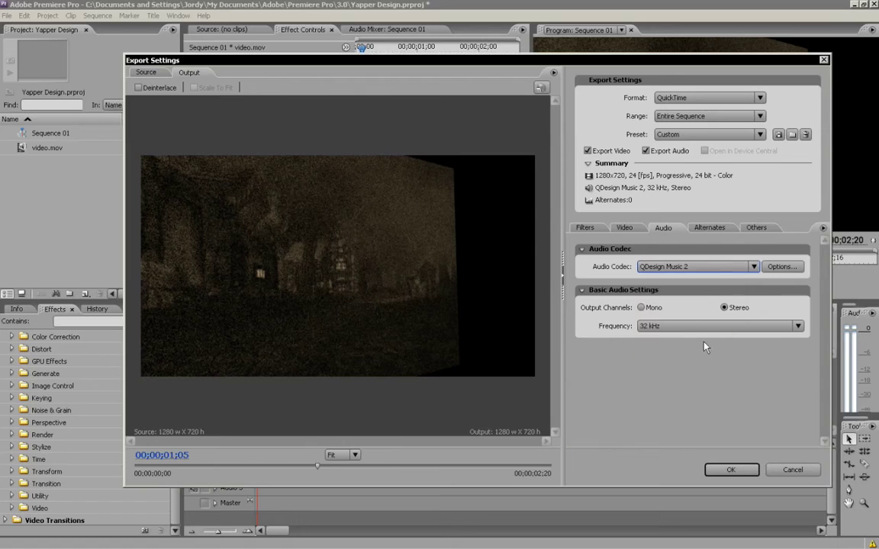
Step: Keep the audio output stereo and set the frequency to 48 kHz
click(641, 307)
click(725, 308)
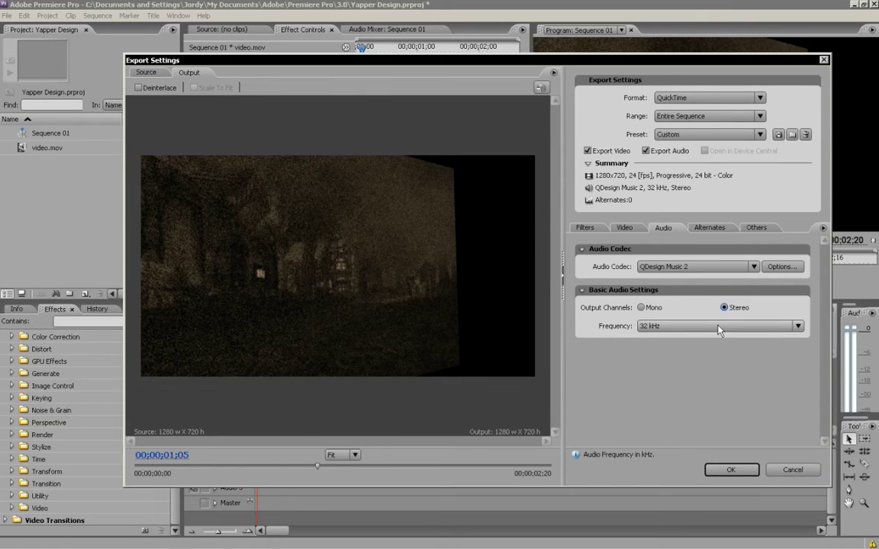
click(718, 327)
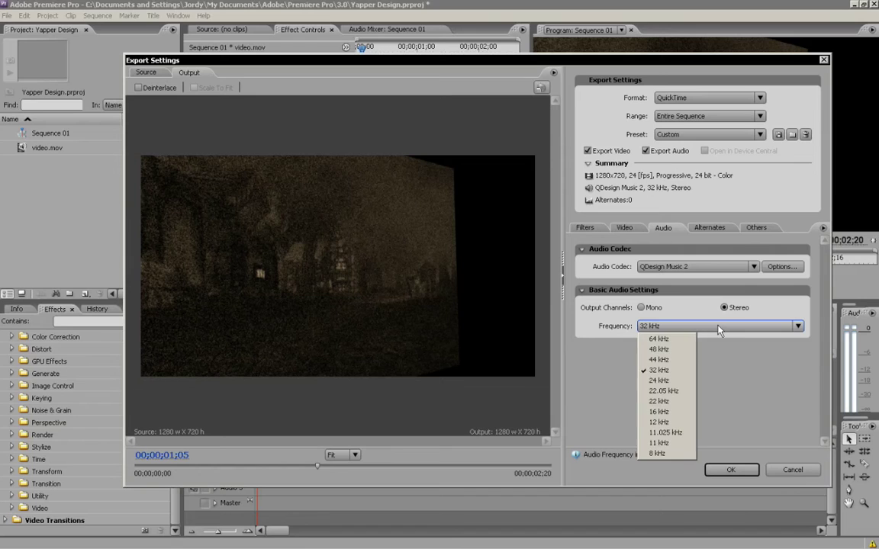
click(679, 353)
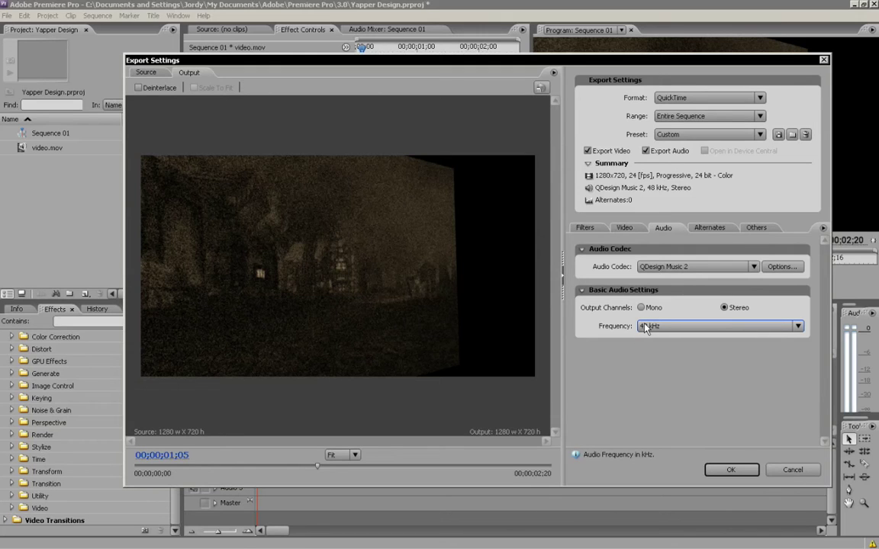
click(714, 231)
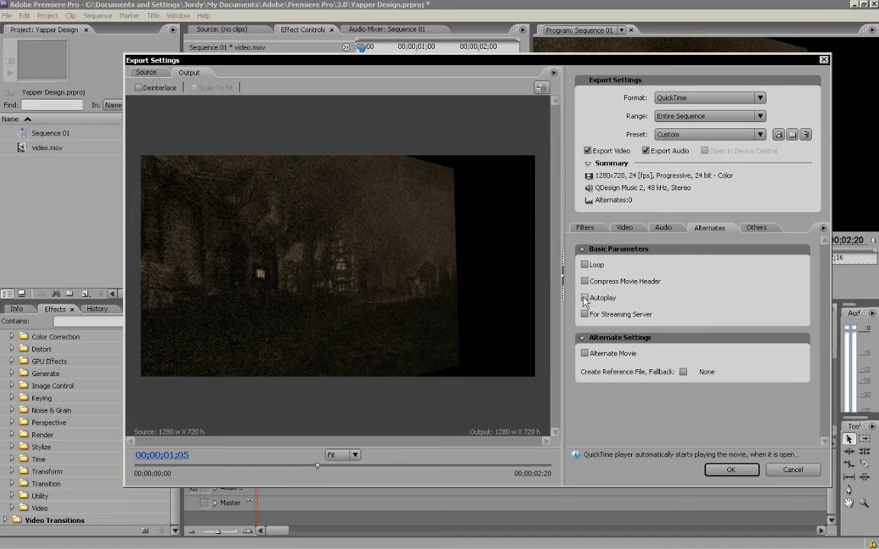
Step: Inspect the FTP upload and alternates options, leaving FTP upload switched off
click(756, 228)
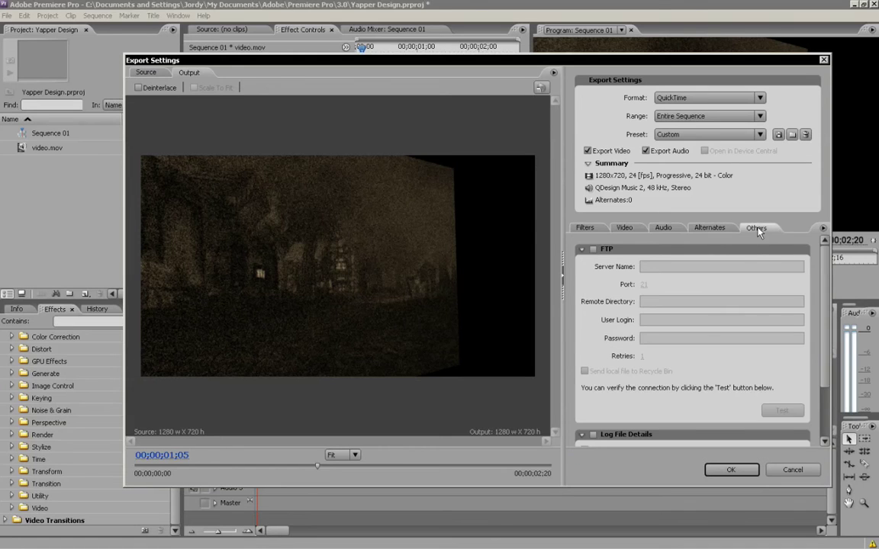
mouse_move(825, 262)
mouse_down()
mouse_move(822, 338)
mouse_move(816, 254)
mouse_up()
click(710, 228)
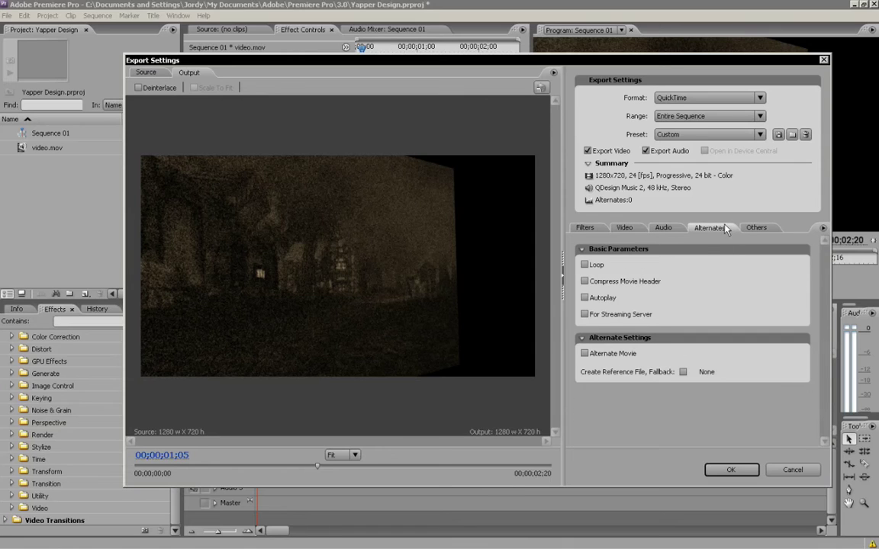
click(756, 227)
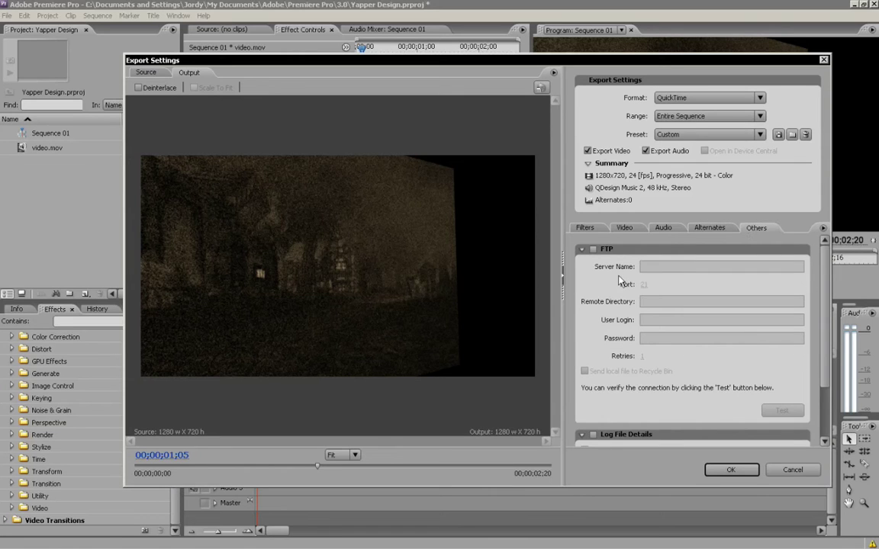
click(592, 248)
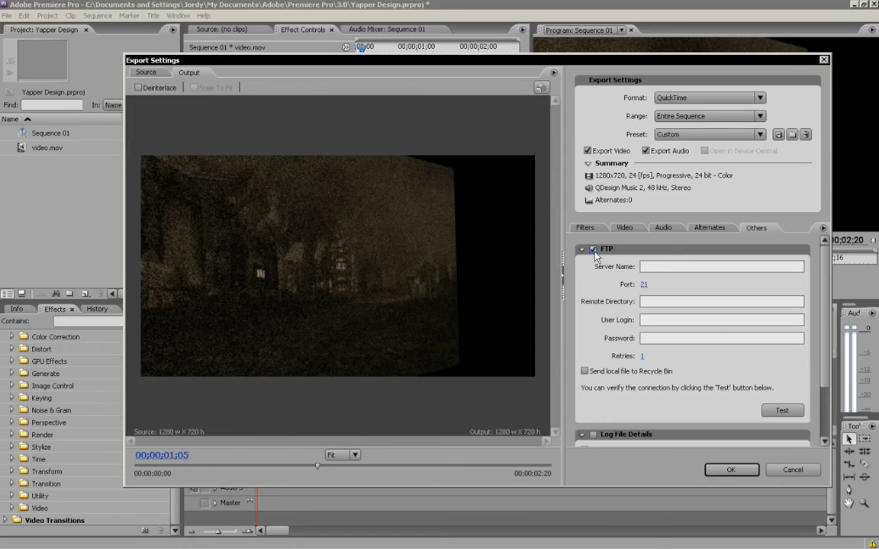
click(593, 249)
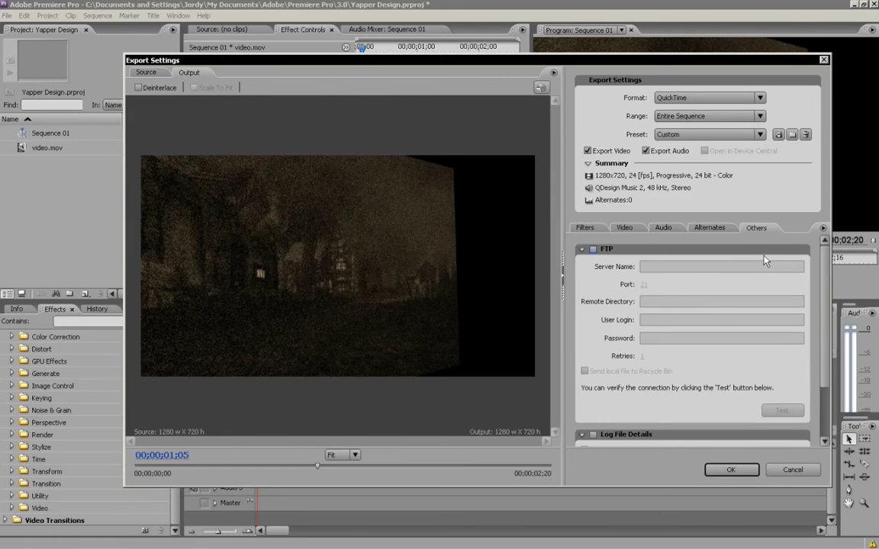
click(730, 229)
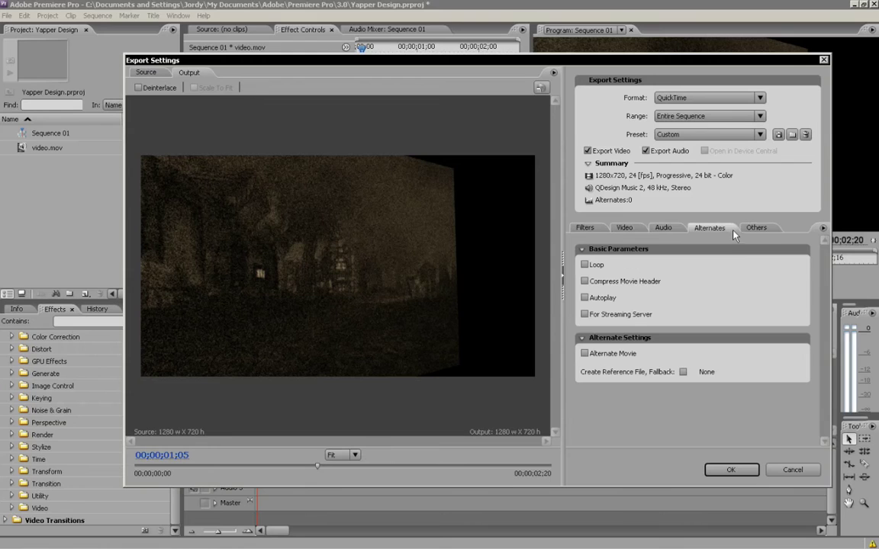
Step: Recheck the audio settings (QDesign Music 2, stereo, 48 kHz) against the video settings
click(665, 229)
click(624, 228)
click(663, 229)
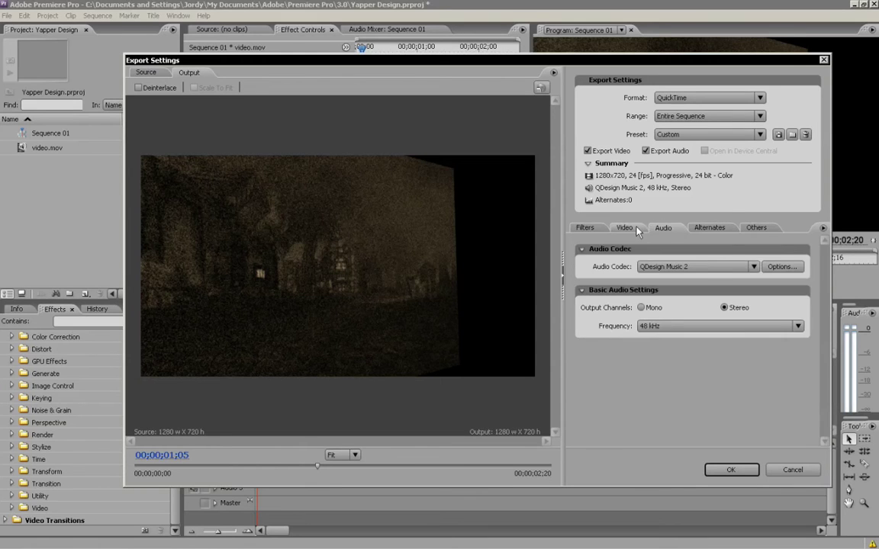
click(636, 230)
Step: Accept the settings and save the QuickTime movie as 'Test' in My Documents, rendering all 80 frames
click(729, 470)
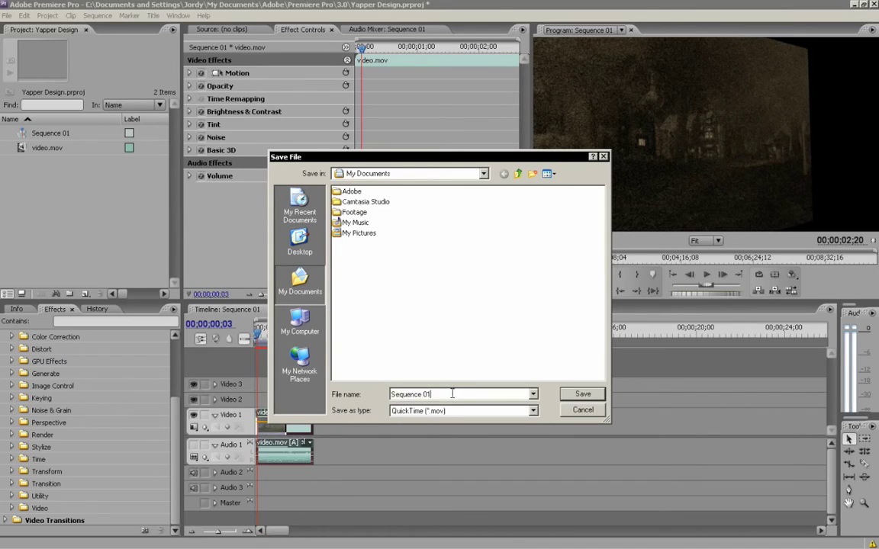
text(Test)
key(Return)
click(471, 414)
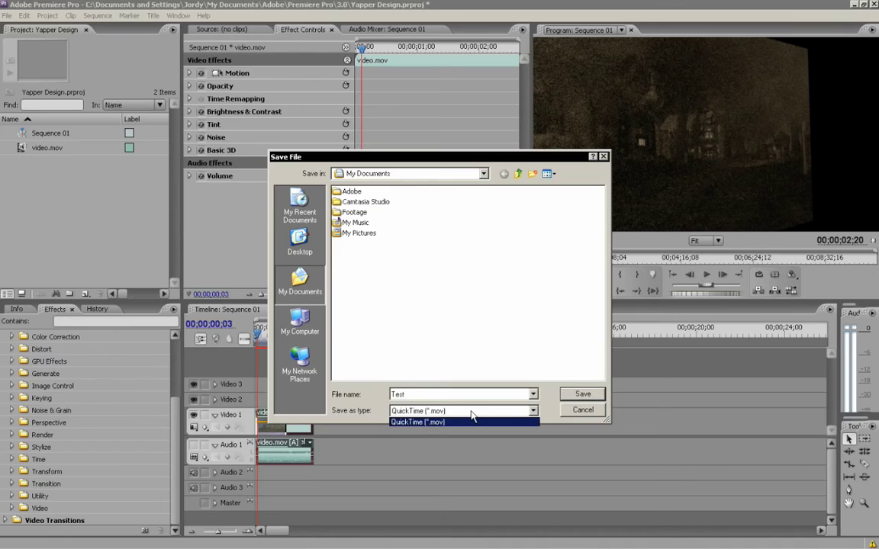
click(424, 420)
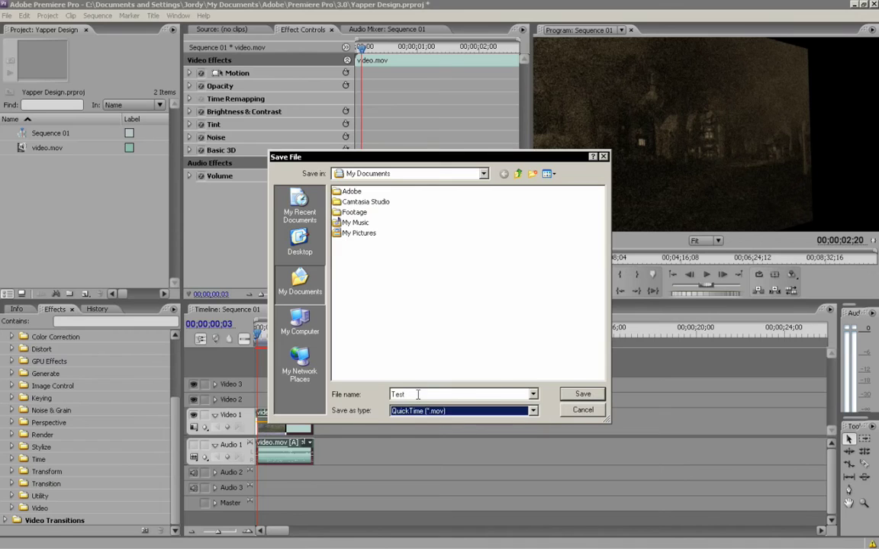
click(587, 400)
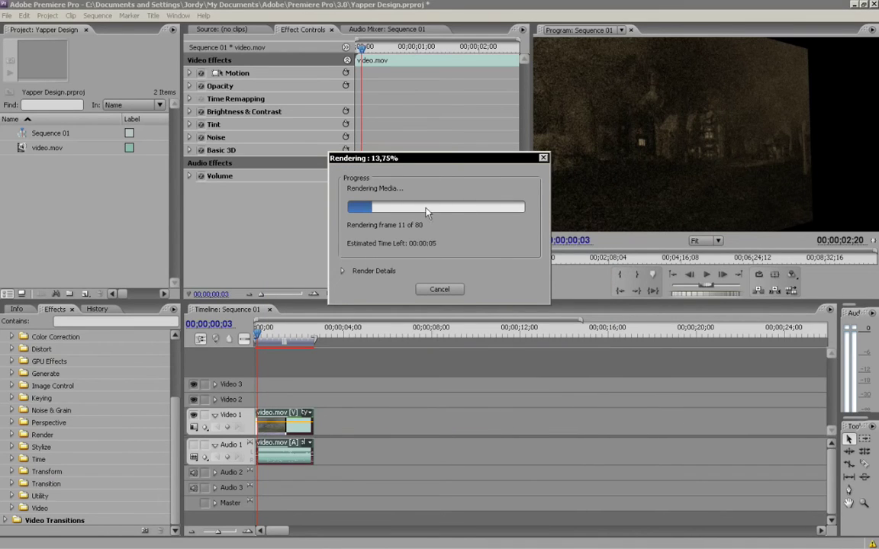
click(343, 271)
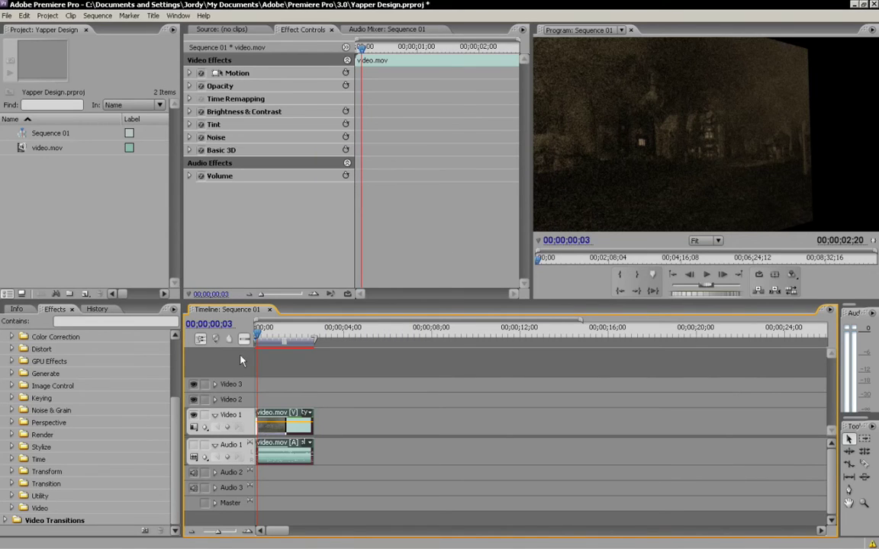
Step: Open the exported Test QuickTime movie (1,711 KB) from My Documents for playback
click(17, 542)
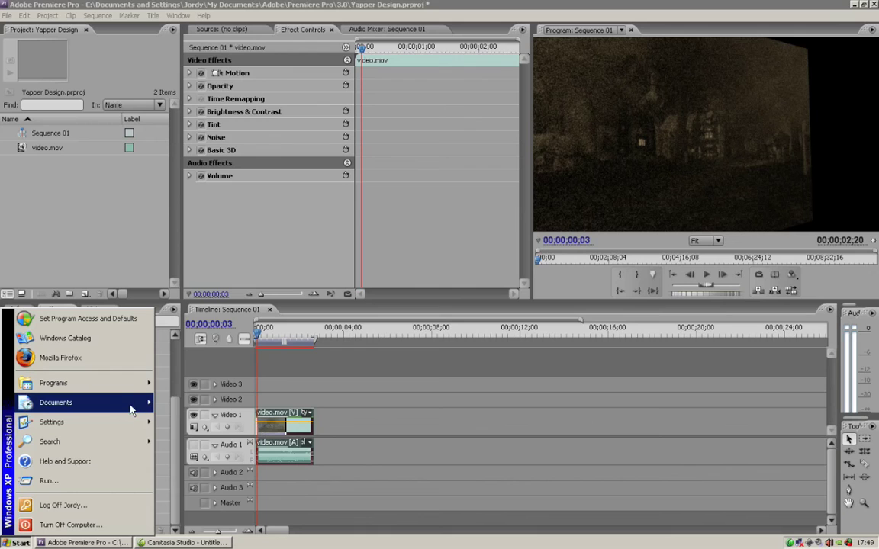
click(204, 228)
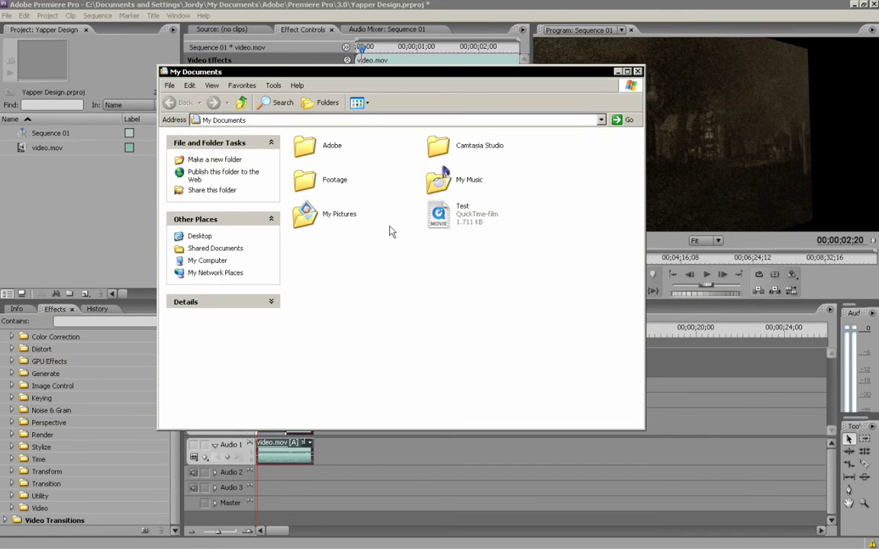
click(446, 212)
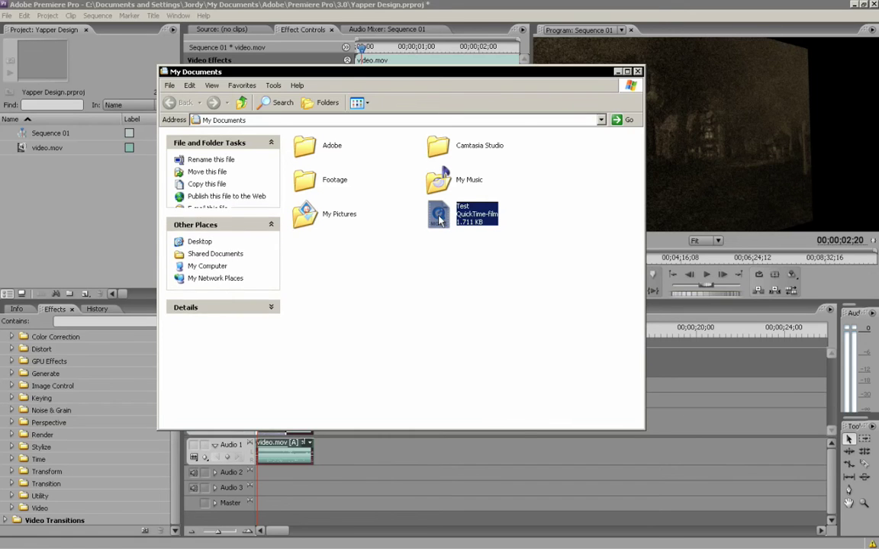
double_click(496, 225)
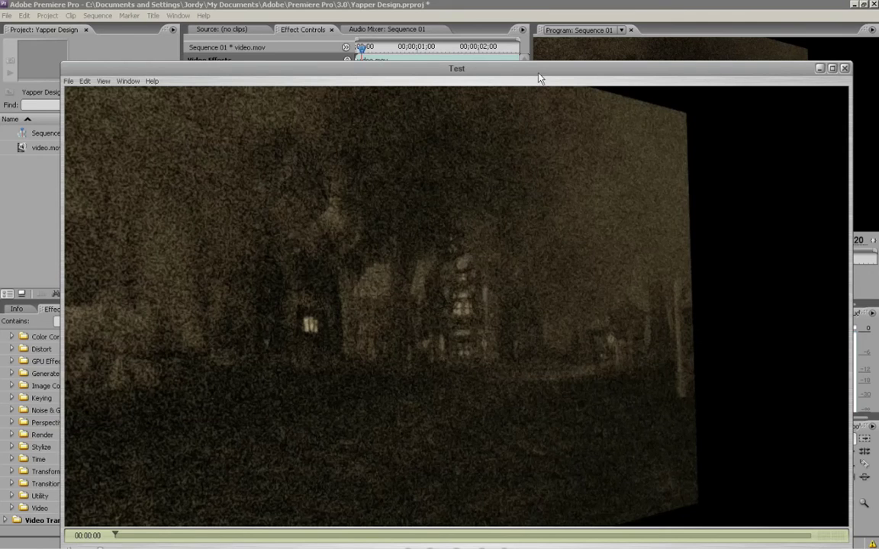
Step: Play the grainy Test.mov in QuickTime Player, then close the player and hide My Documents
drag(537, 74, 530, 32)
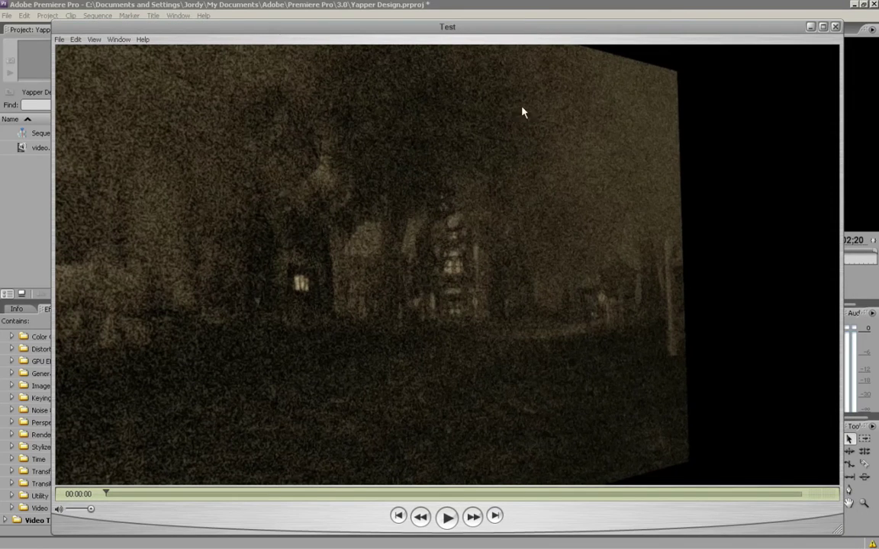
click(447, 517)
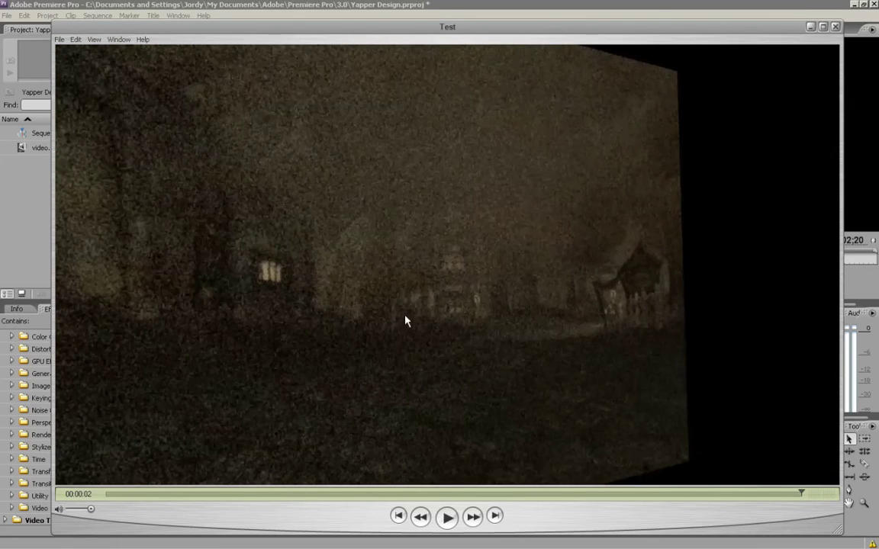
click(834, 26)
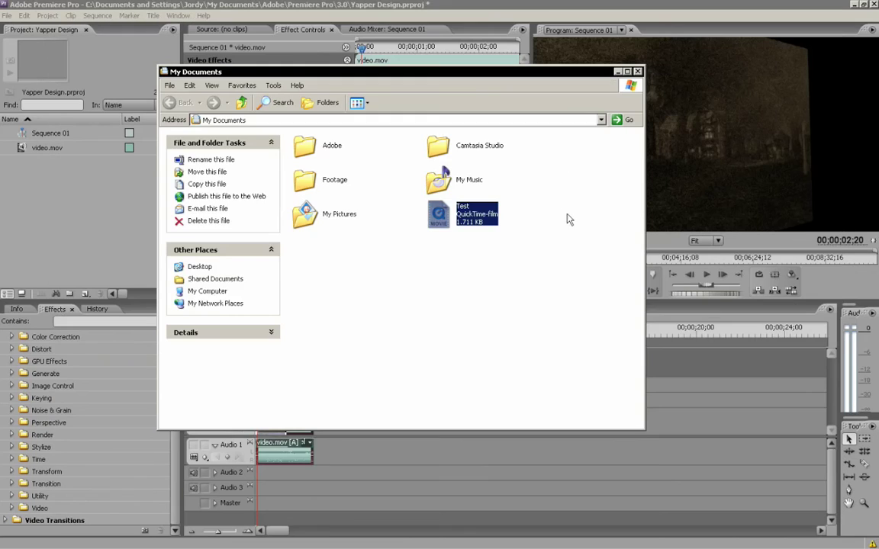
click(617, 72)
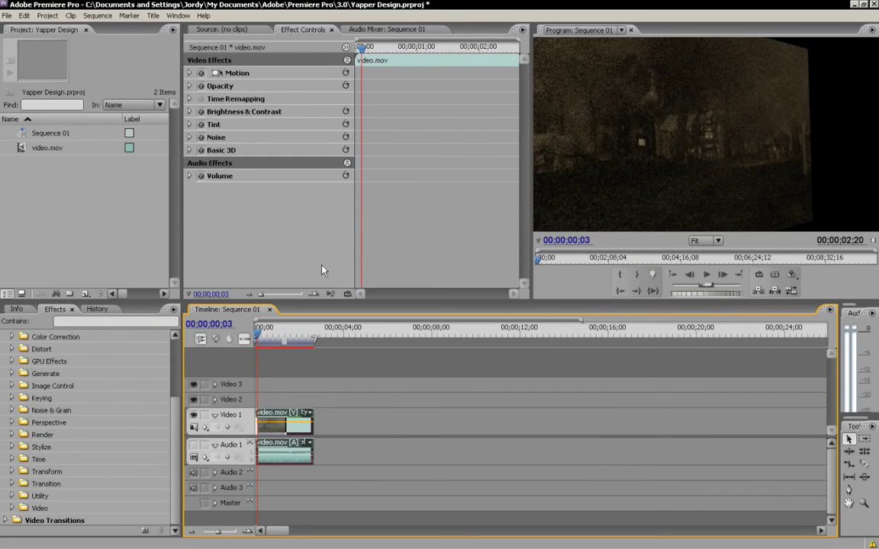
Step: Delete the Noise and Basic 3D effects from video.mov, preview the sequence, and start exporting again
click(217, 138)
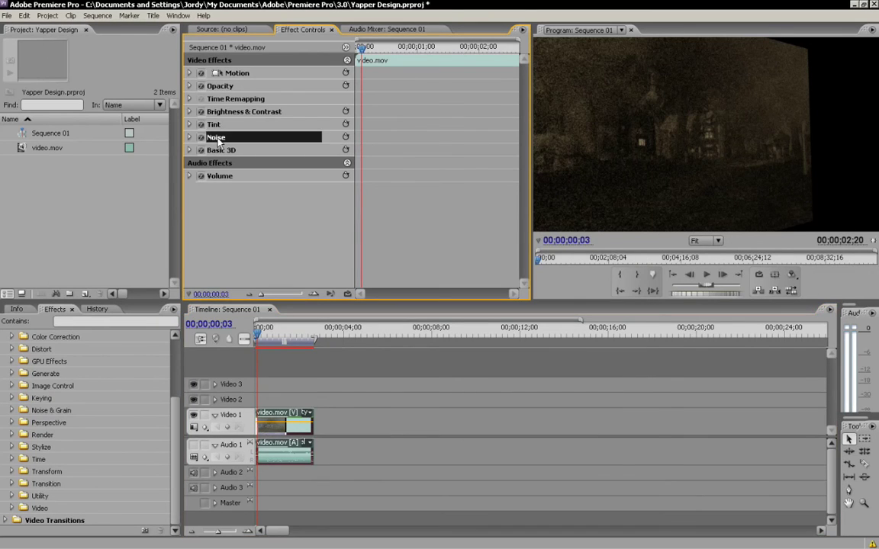
key(Delete)
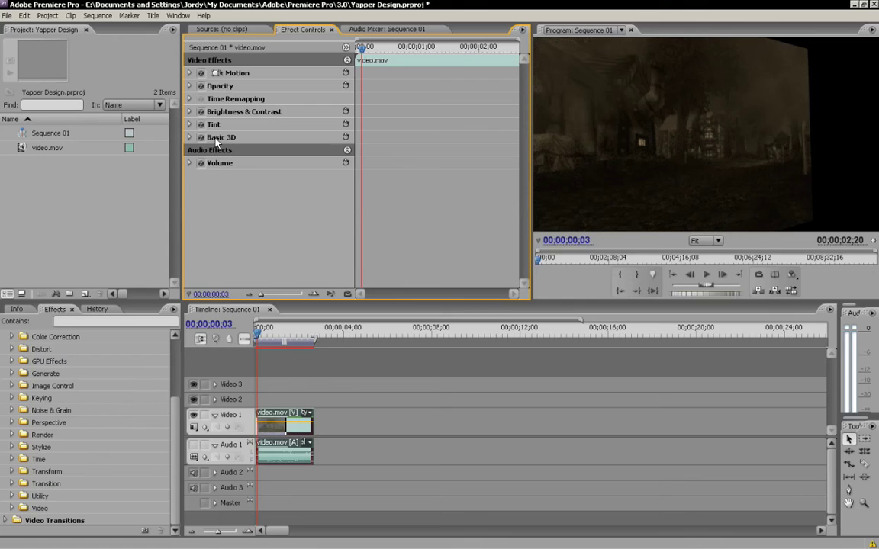
click(220, 138)
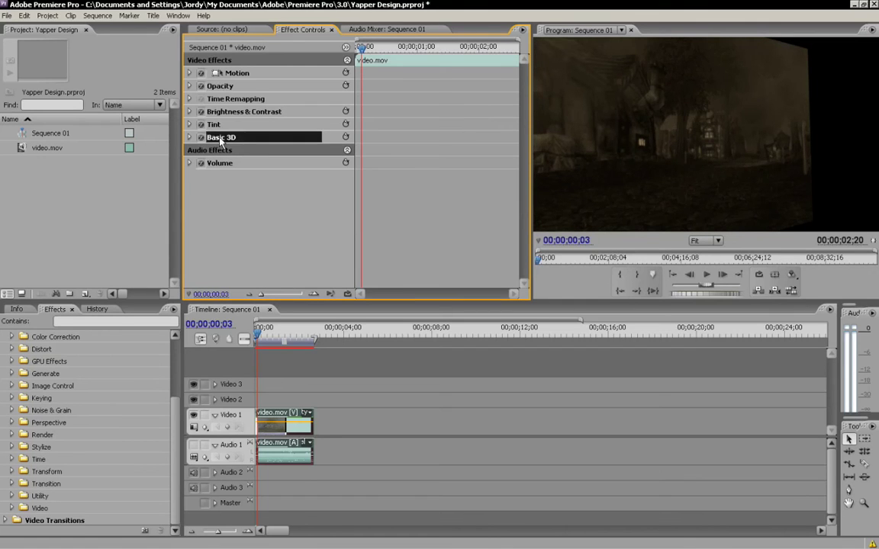
key(Delete)
mouse_move(259, 340)
mouse_down()
mouse_move(273, 341)
mouse_move(260, 341)
mouse_up()
click(6, 15)
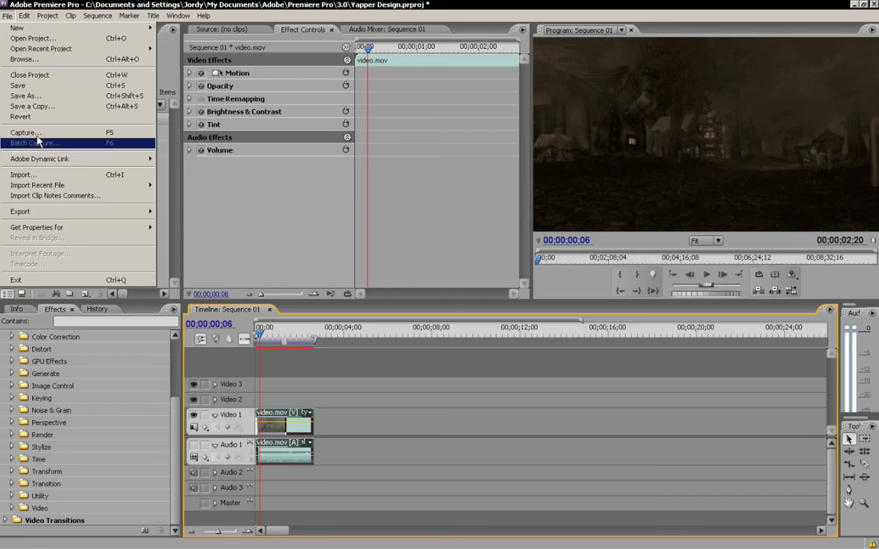
Step: Set export Quality to 100 and bitrate to 10,470.84 kbps, then accept the settings
mouse_move(92, 212)
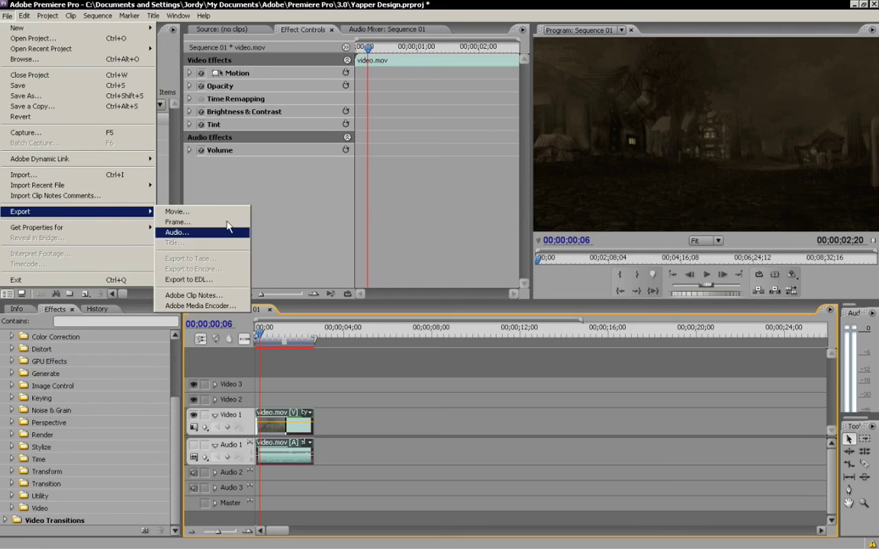
click(229, 305)
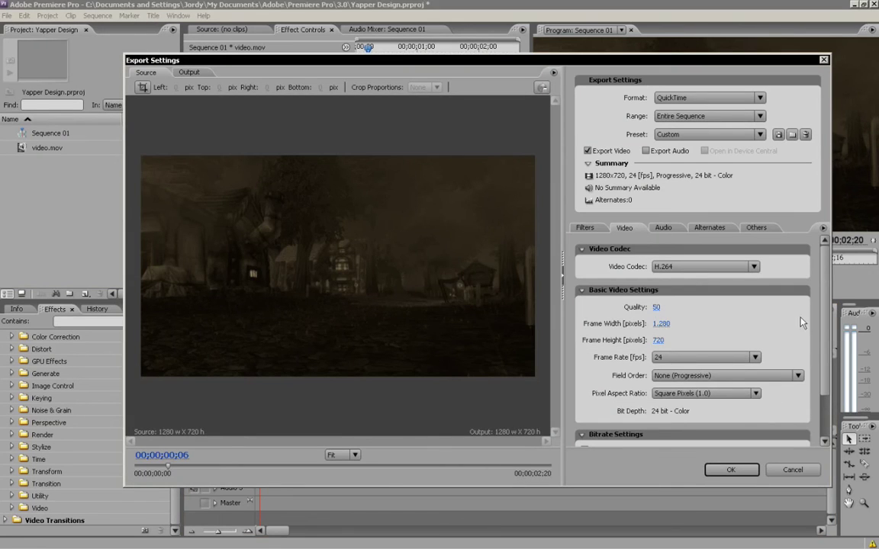
scroll(739, 287, down, 2)
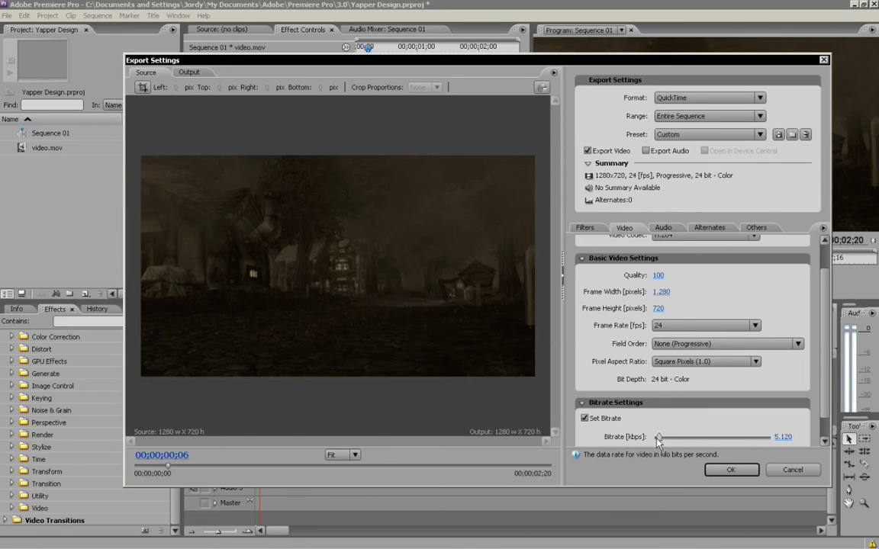
drag(659, 441, 663, 442)
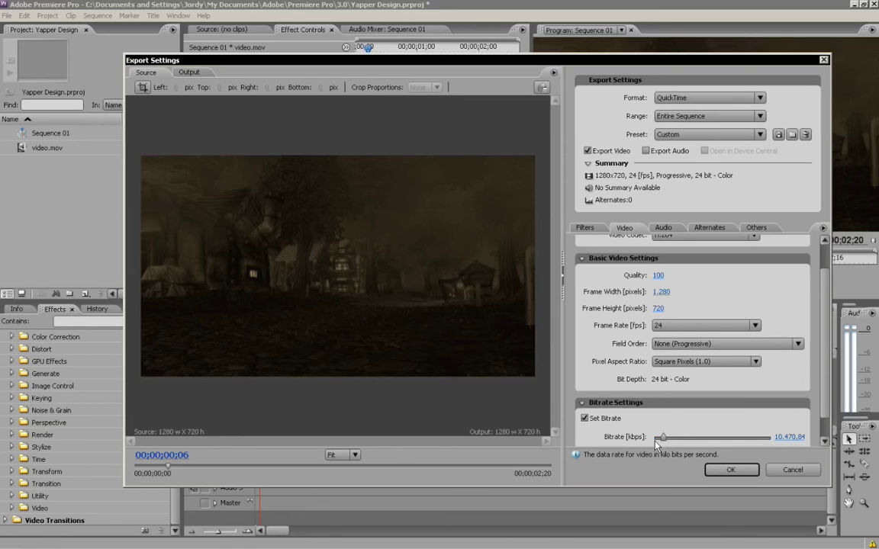
click(731, 470)
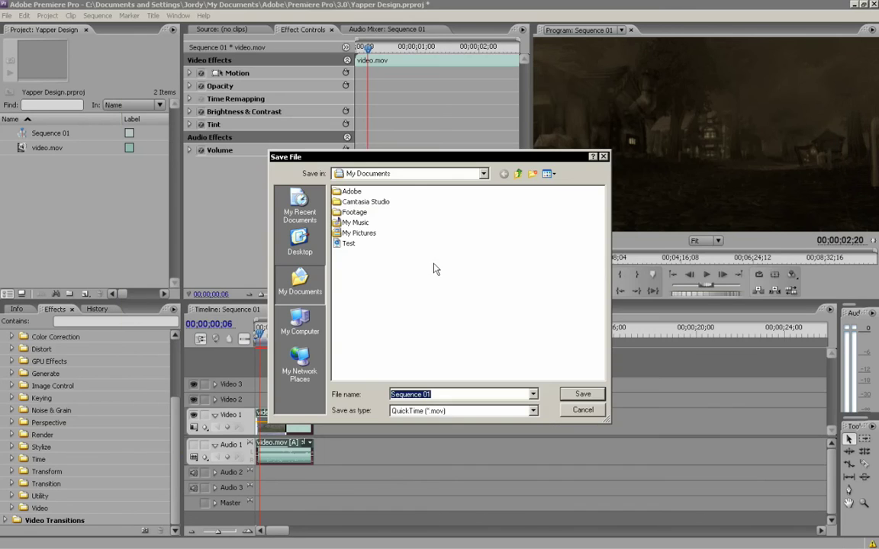
Step: Save the re-export over the existing Test.mov, confirming the replacement, and let it render
click(348, 243)
click(584, 395)
click(417, 308)
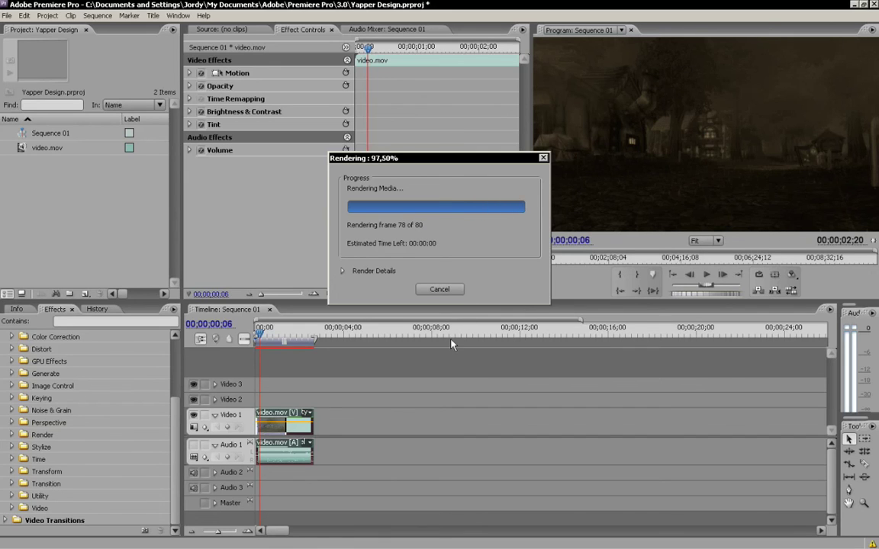
Step: Open My Documents from the Start menu and select the re-exported 2,999 KB Test movie
click(20, 542)
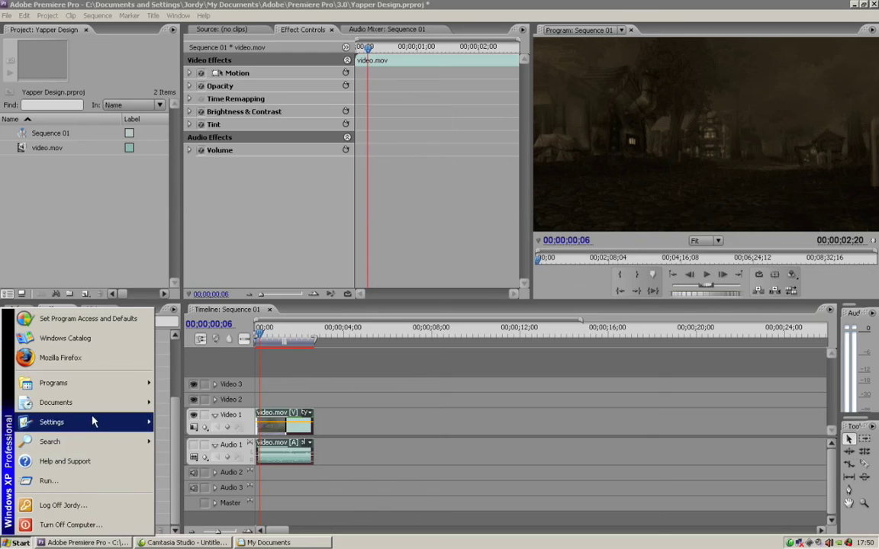
mouse_move(55, 402)
click(202, 226)
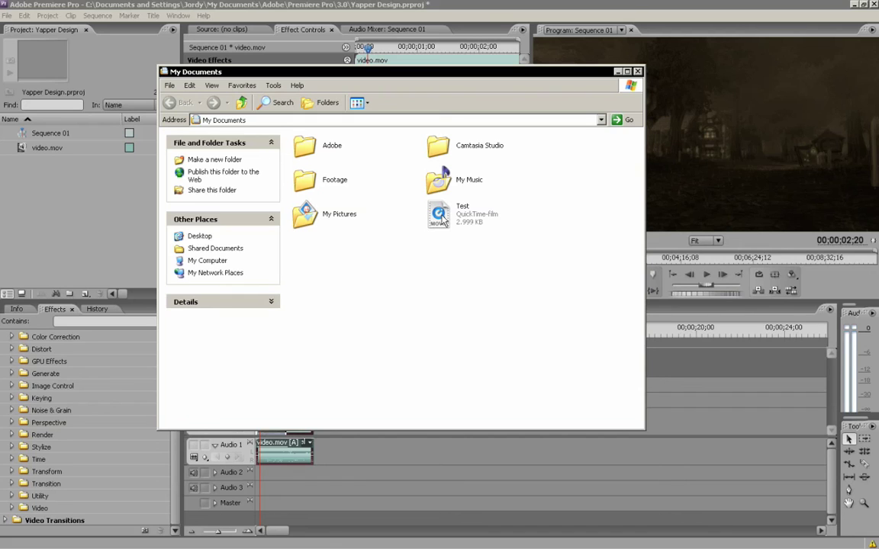
click(441, 215)
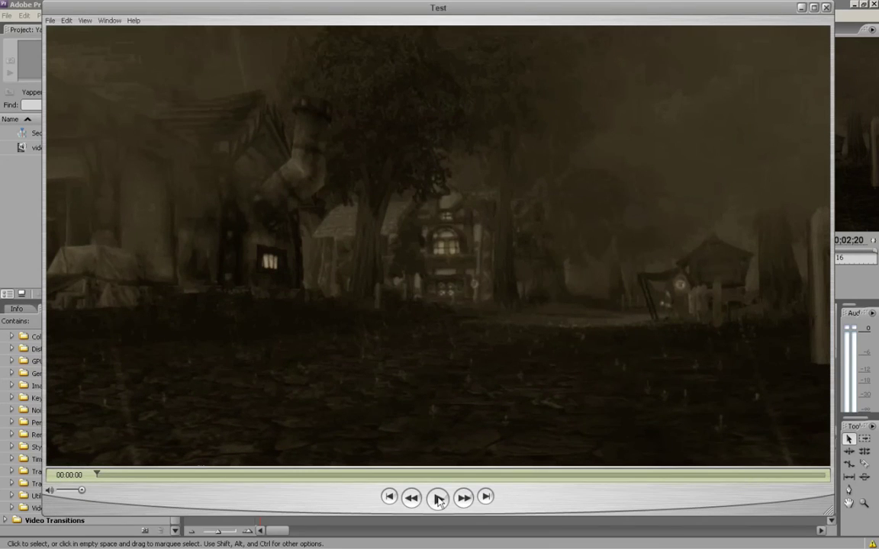
Step: Play the noise-free Test movie, close QuickTime and My Documents, and deselect the timeline clip
click(437, 498)
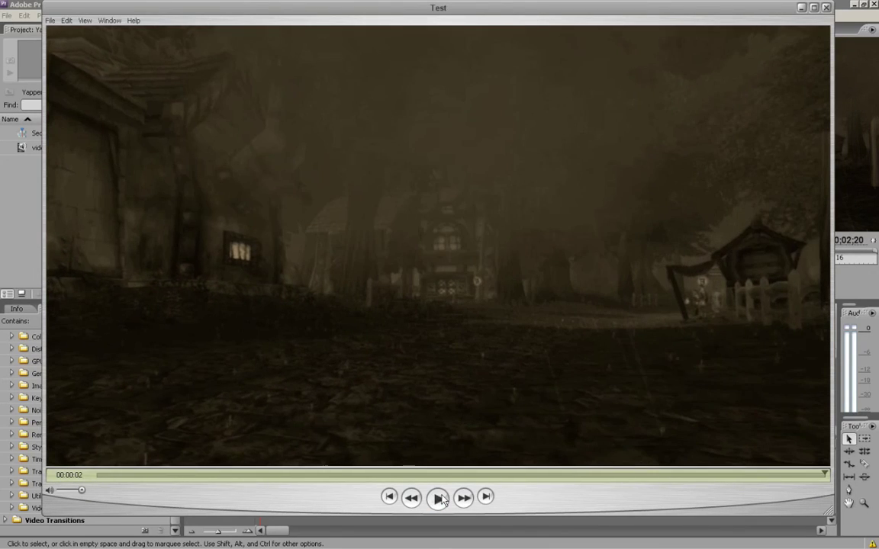
click(826, 7)
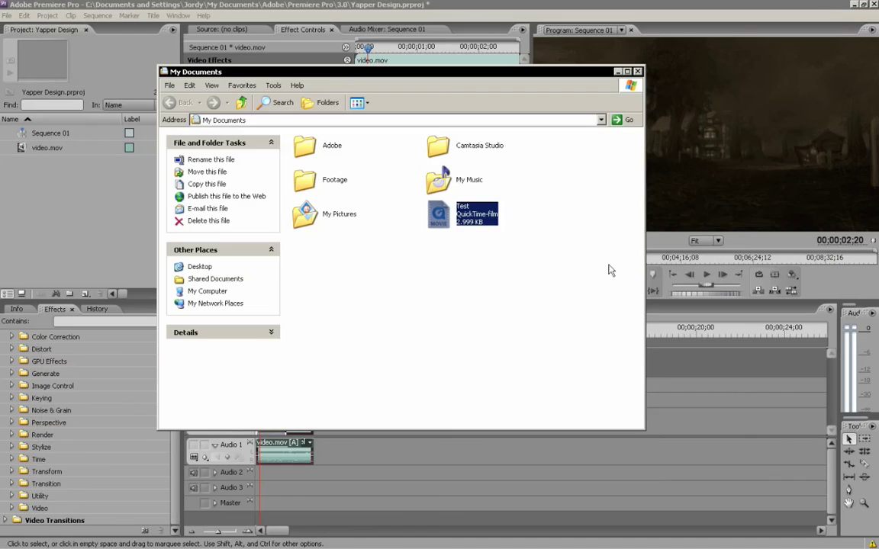
click(618, 72)
click(376, 433)
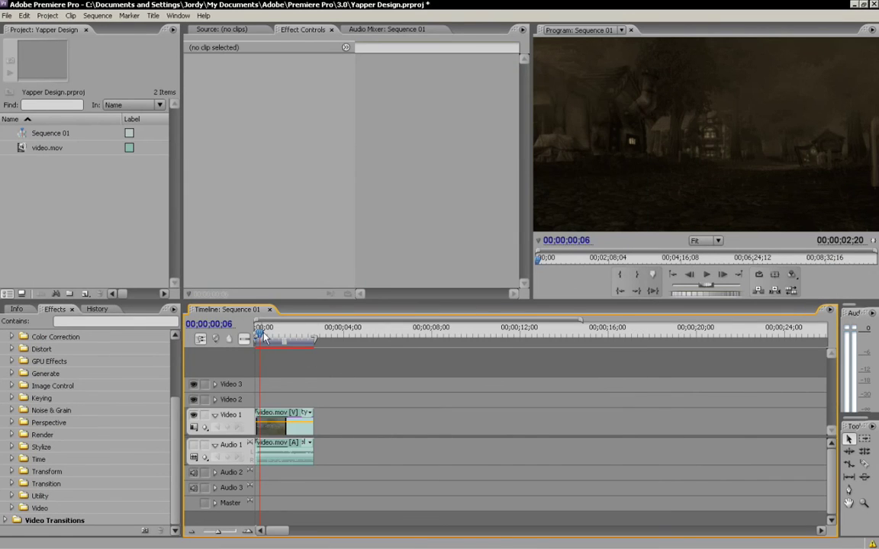